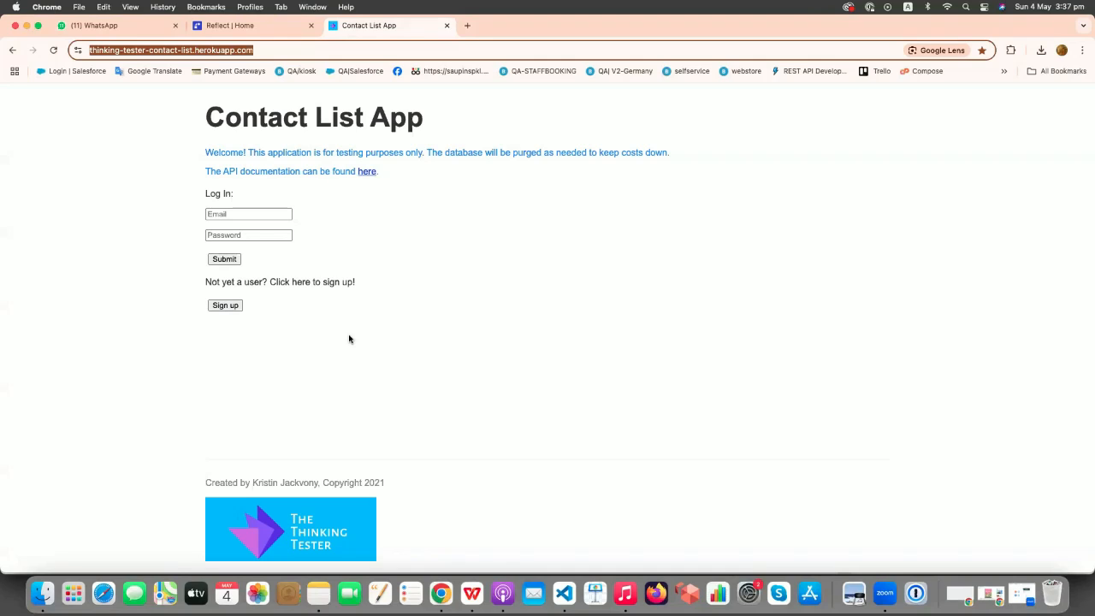
Open the 'Creating a New Contact' test and scroll through its login and contact-form steps.
click(275, 25)
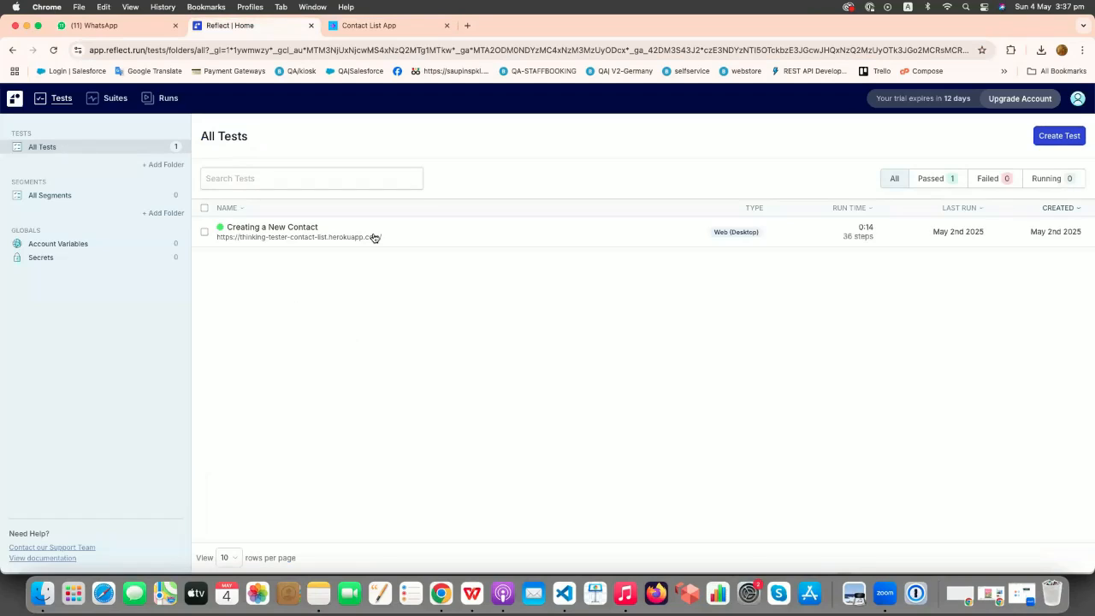
click(328, 237)
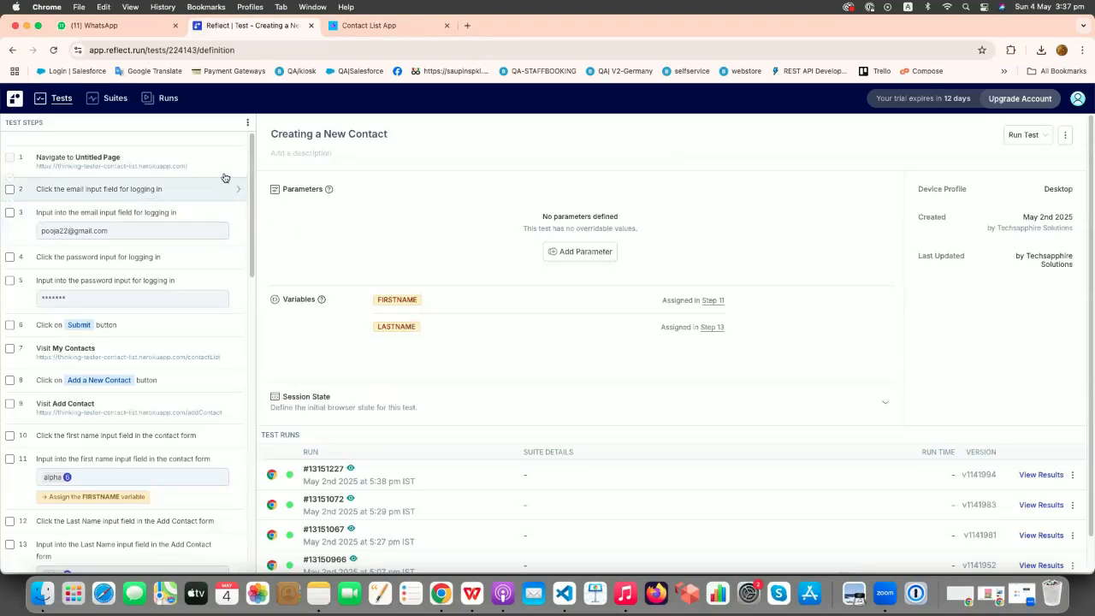
scroll(226, 174, down, 1)
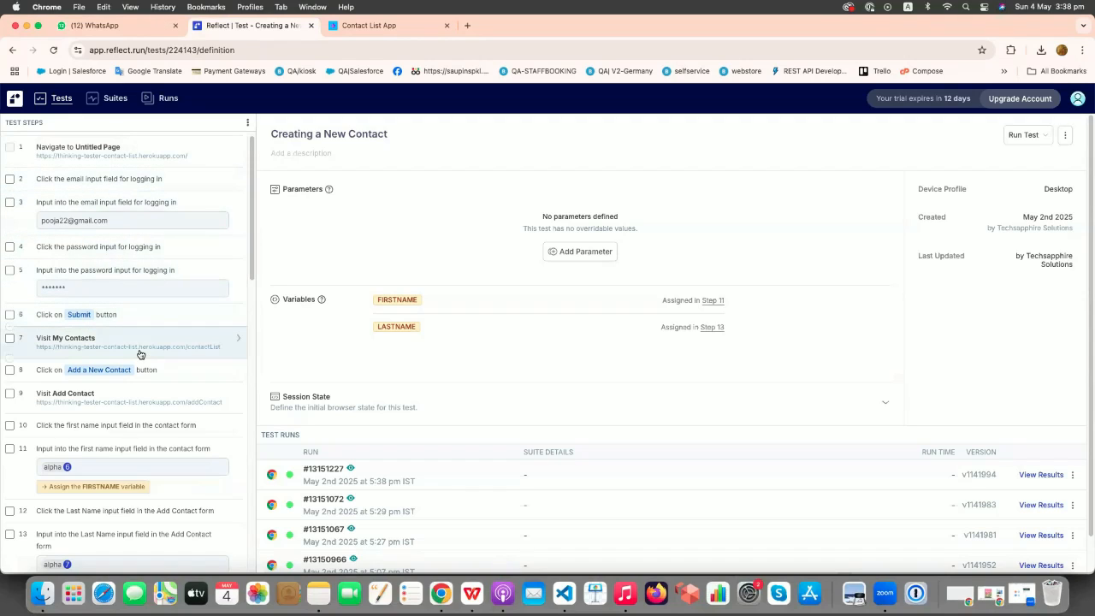
scroll(139, 354, down, 1)
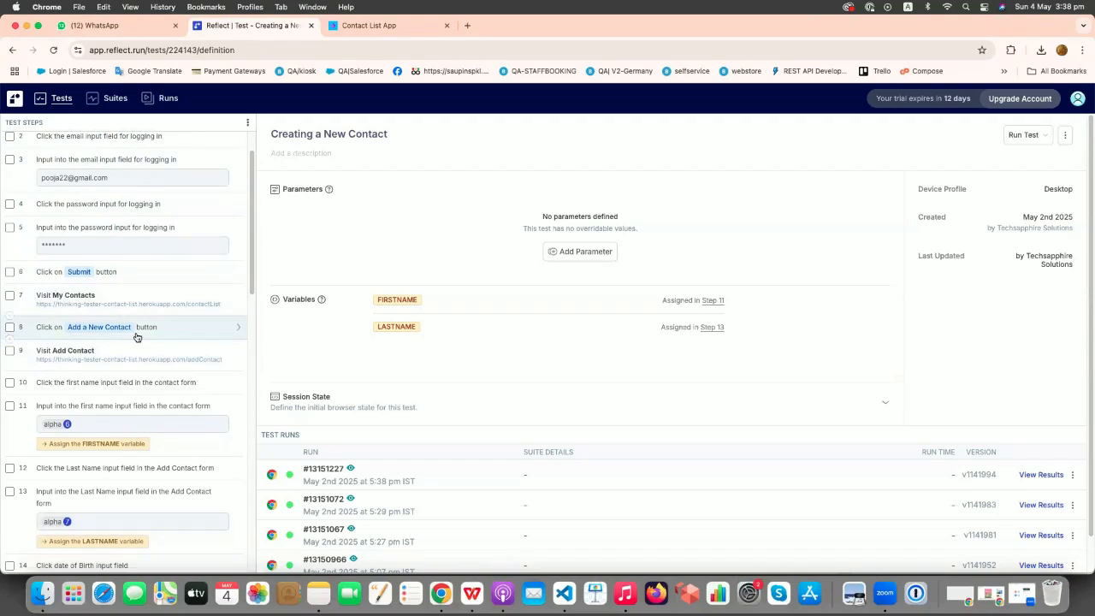
scroll(146, 418, down, 6)
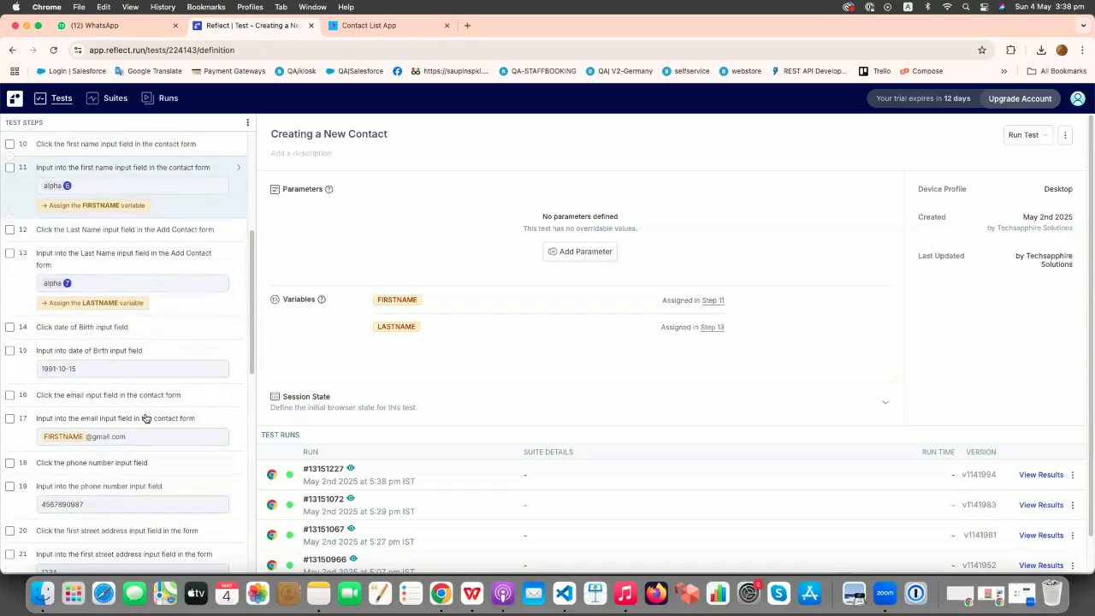
scroll(146, 419, down, 10)
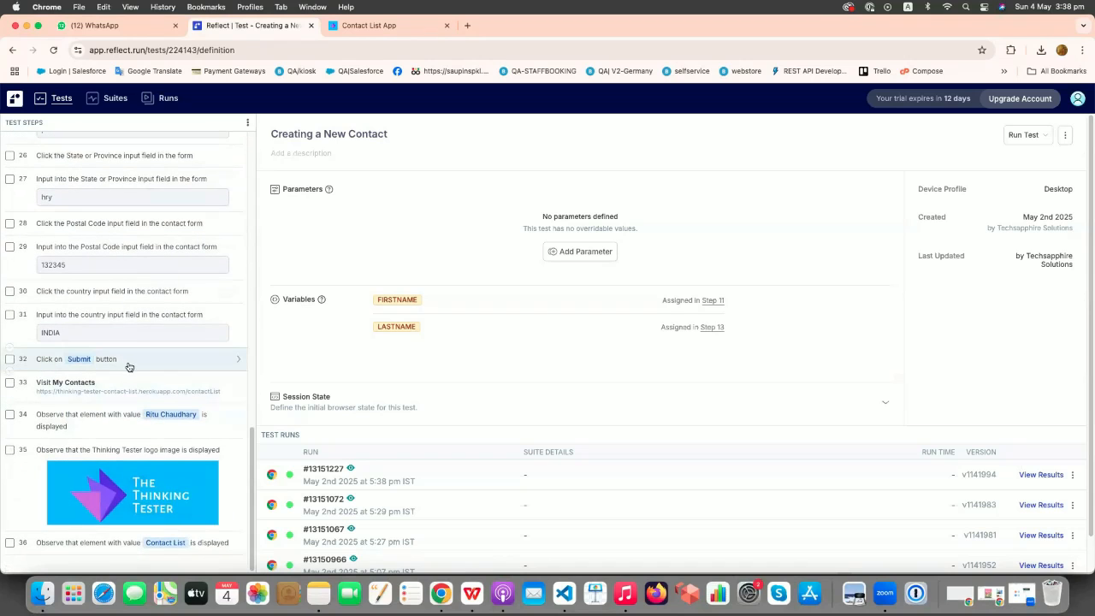
scroll(130, 367, up, 14)
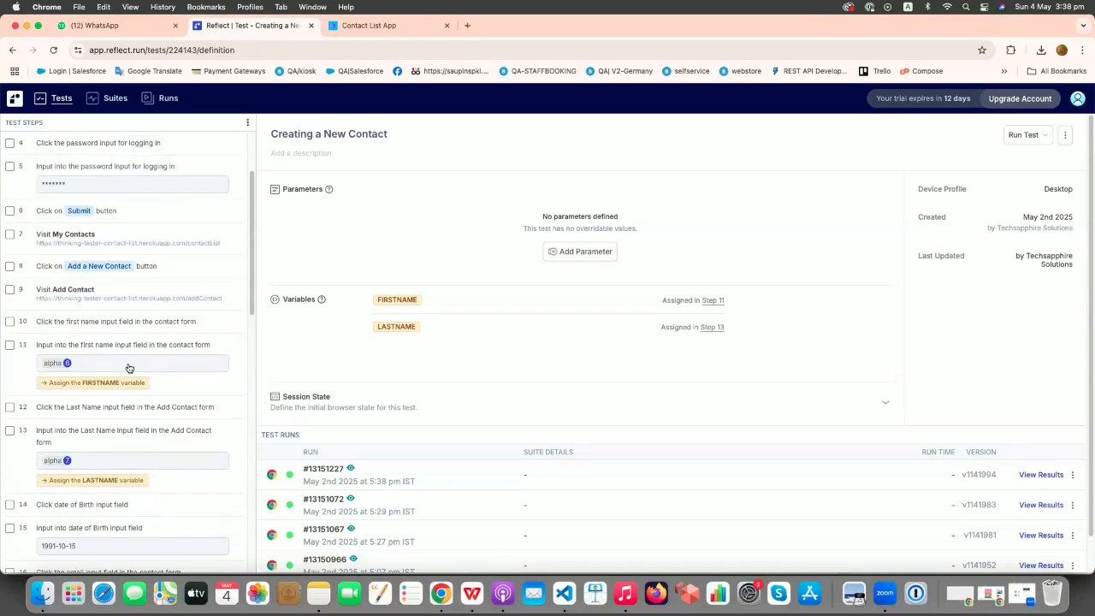
scroll(129, 367, up, 3)
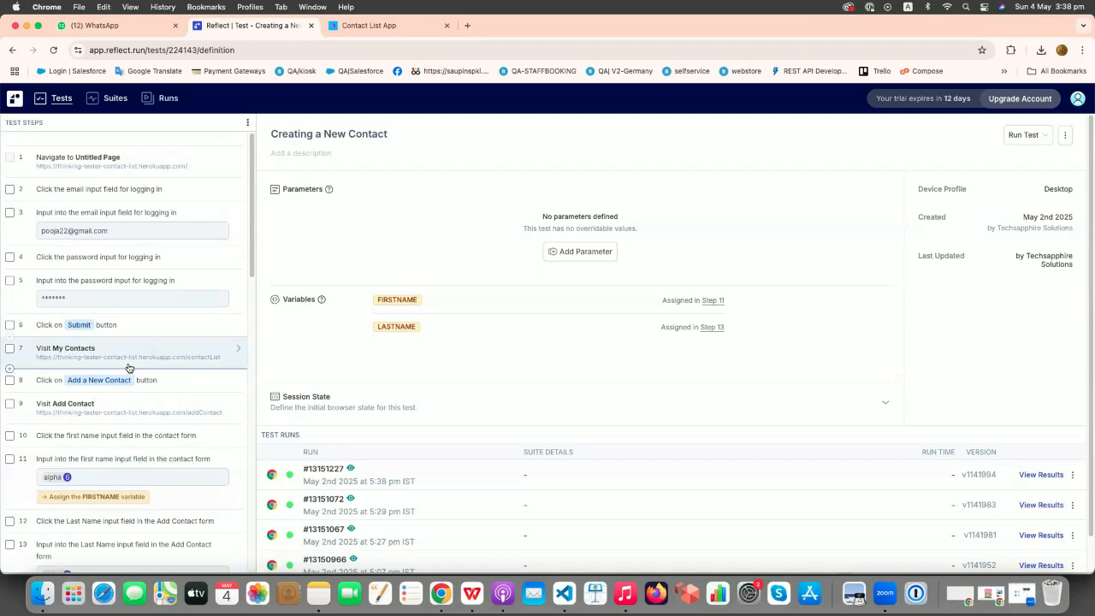
Select the five login steps, steps 2 through 6.
click(10, 190)
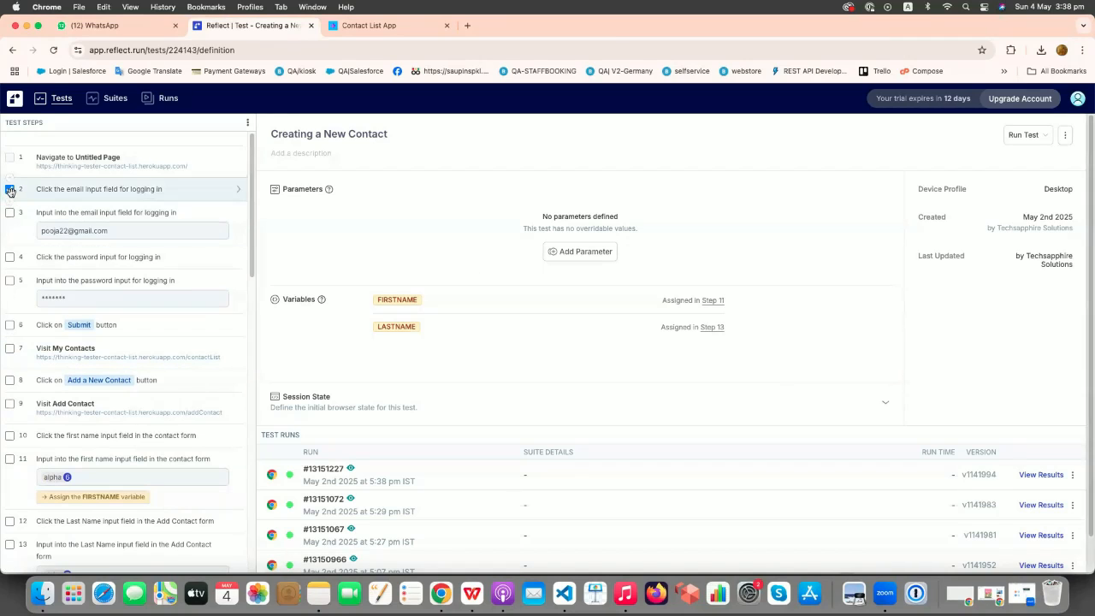
click(10, 213)
click(11, 256)
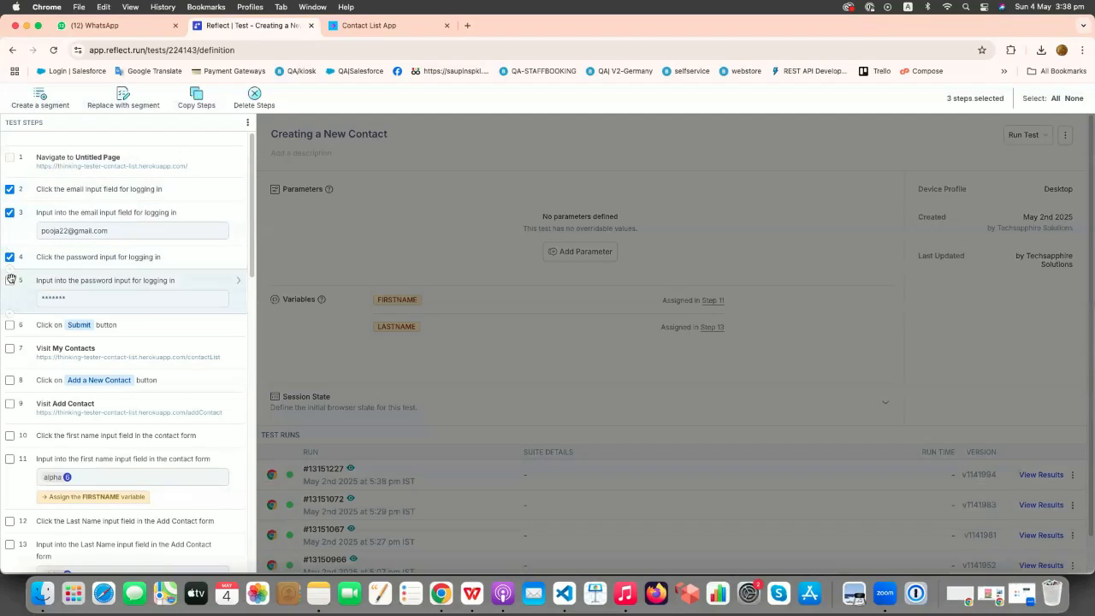
click(10, 280)
click(9, 324)
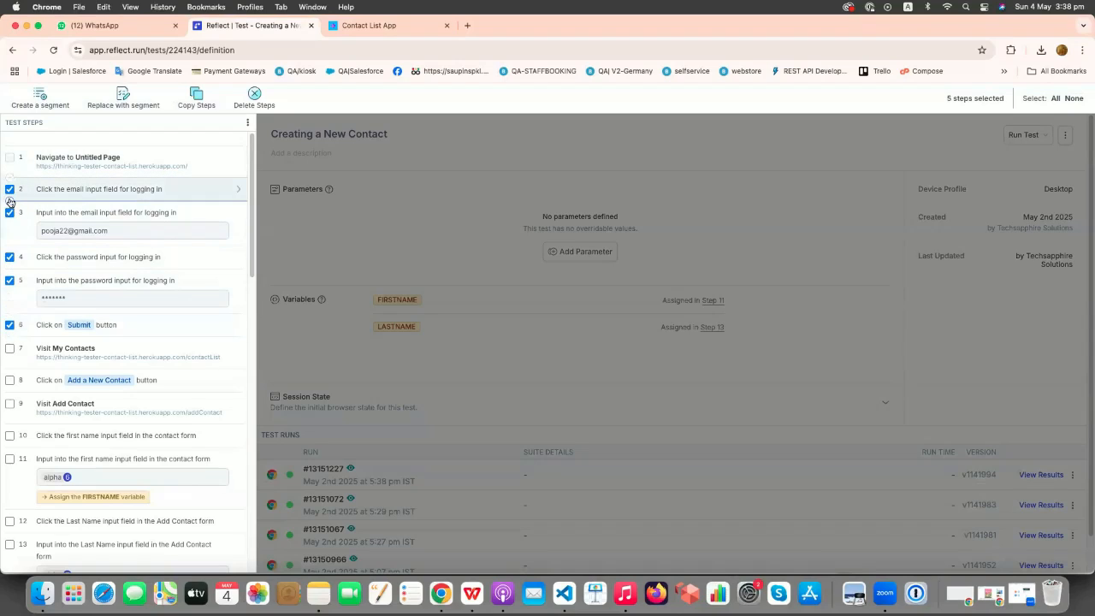
Group the selected steps into a segment named 'Login segment' and save the test.
click(37, 100)
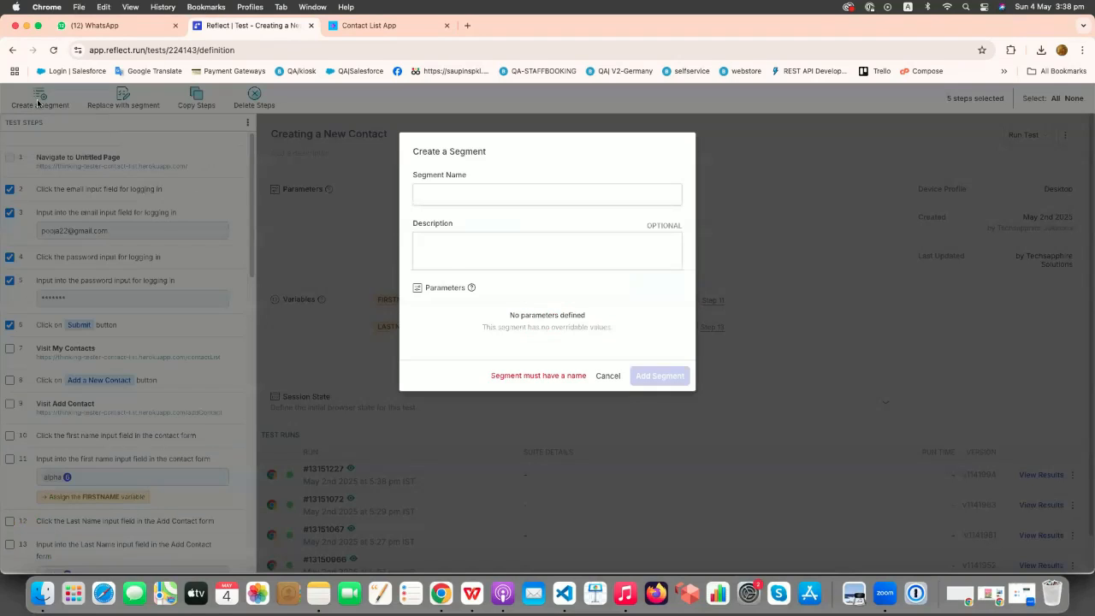
click(446, 192)
text(Login se)
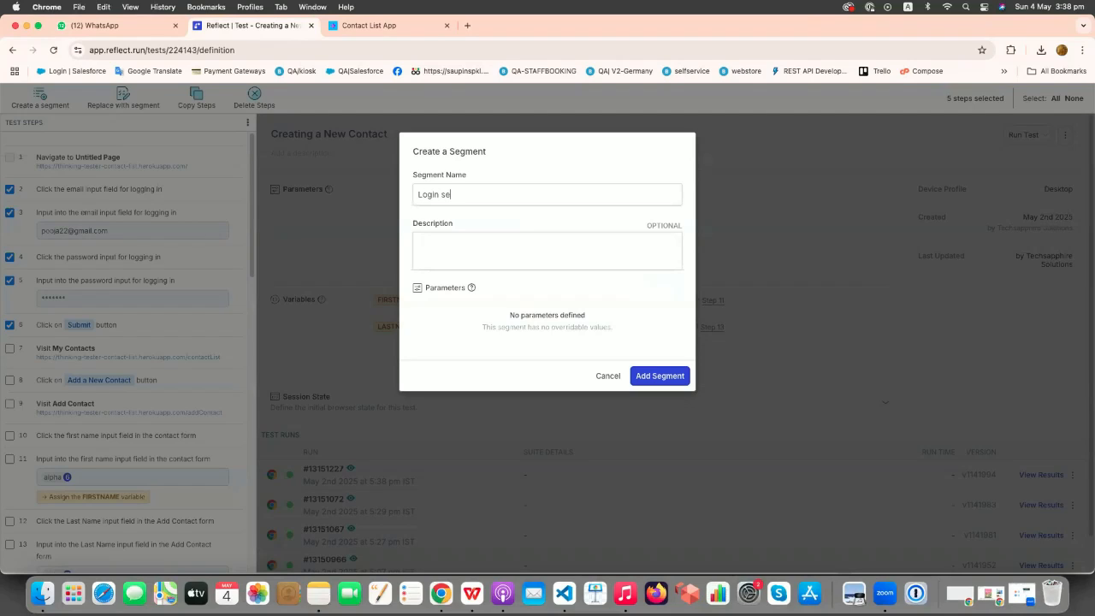
text(gment)
click(641, 377)
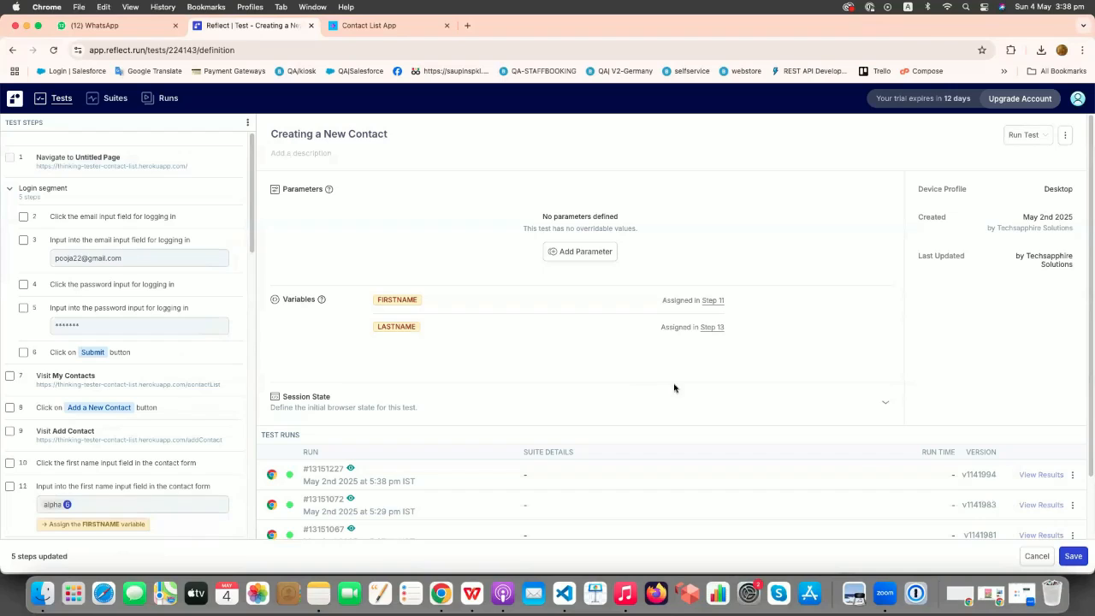
click(1076, 557)
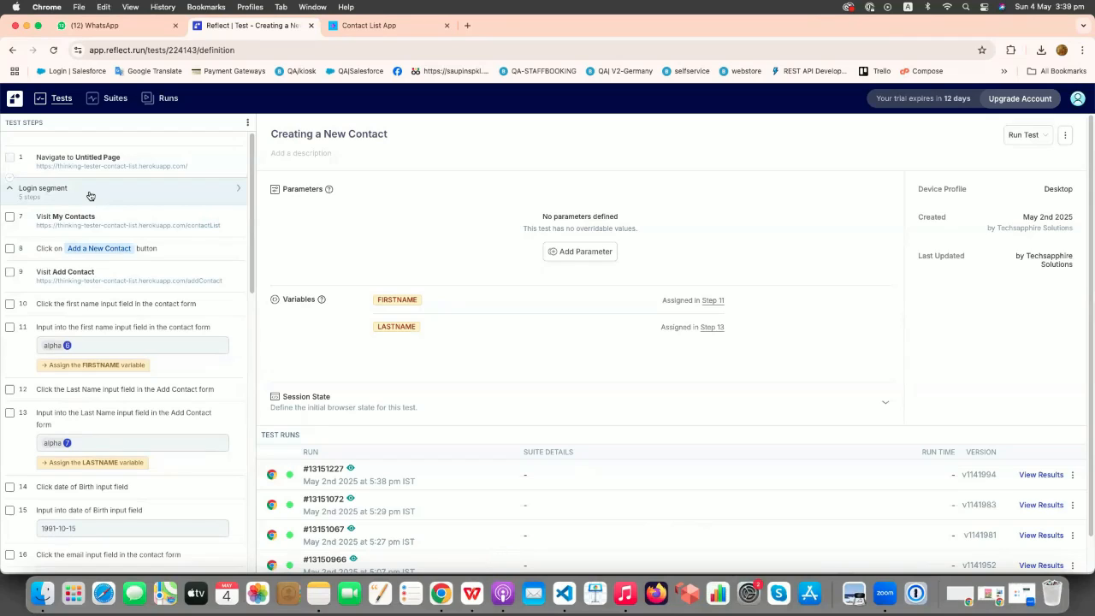
Select contact-form steps 8 through 18.
click(10, 248)
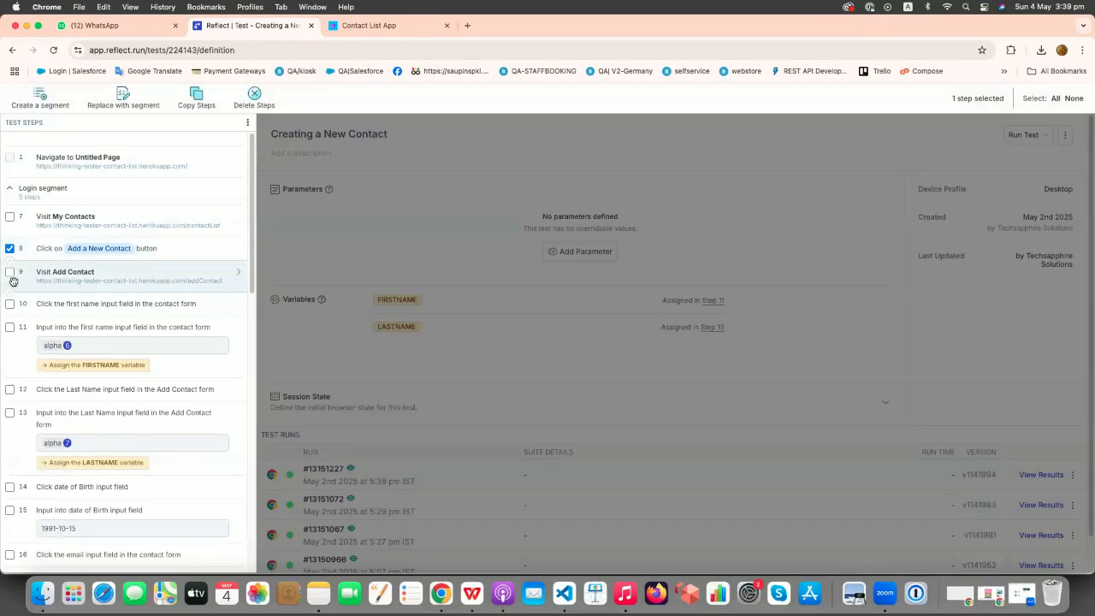
click(11, 272)
click(11, 304)
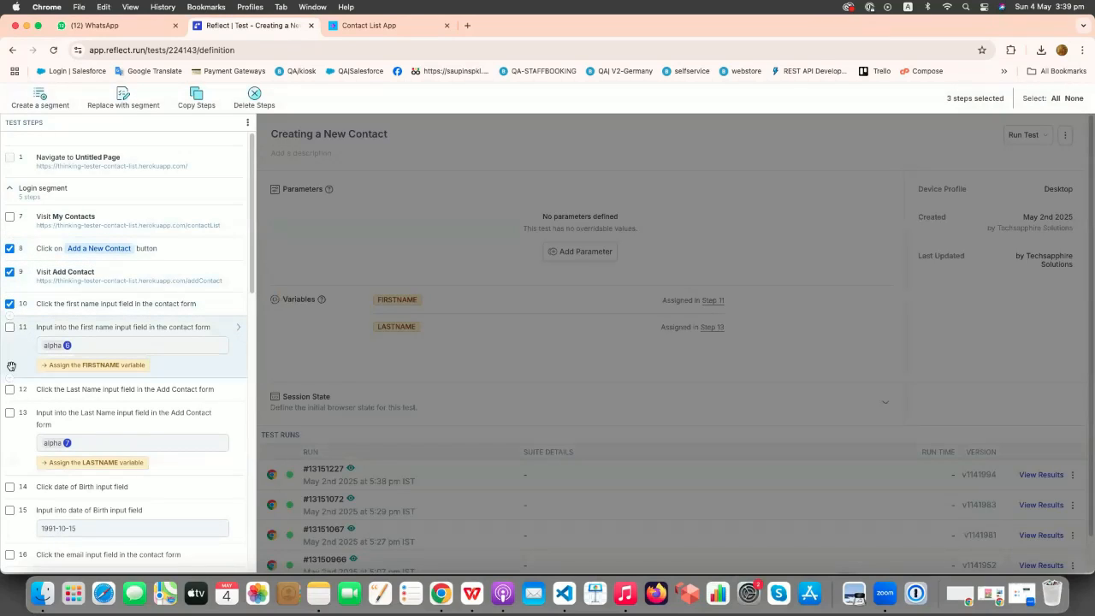
click(10, 327)
click(10, 389)
click(10, 412)
scroll(17, 419, down, 3)
click(10, 347)
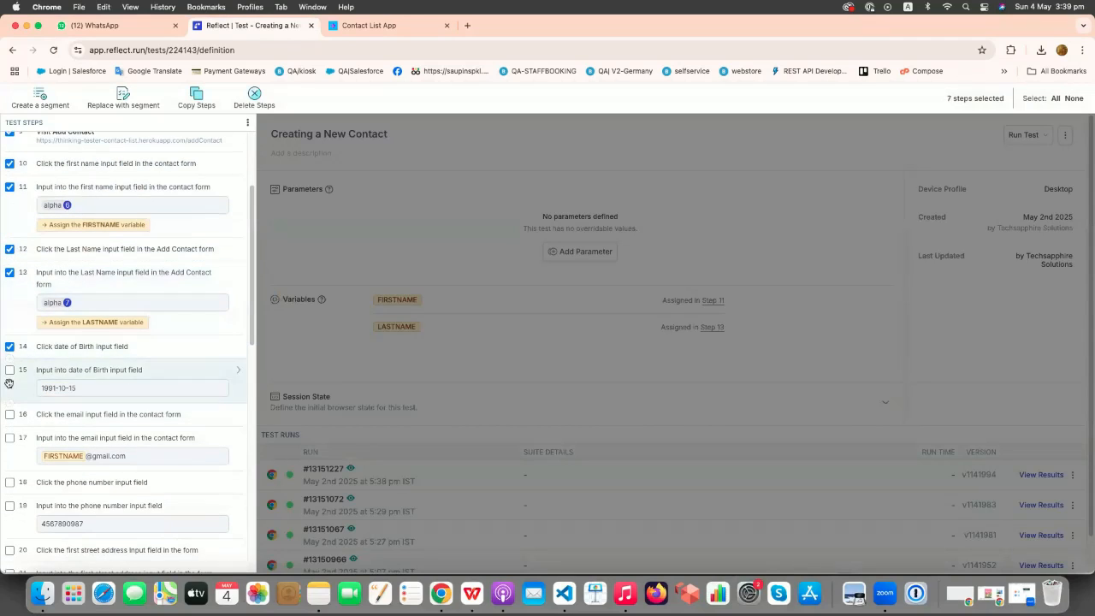
click(9, 370)
click(10, 415)
click(10, 438)
scroll(13, 439, down, 2)
click(9, 394)
Extend the selection through step 32, the form's Submit click.
scroll(20, 440, down, 3)
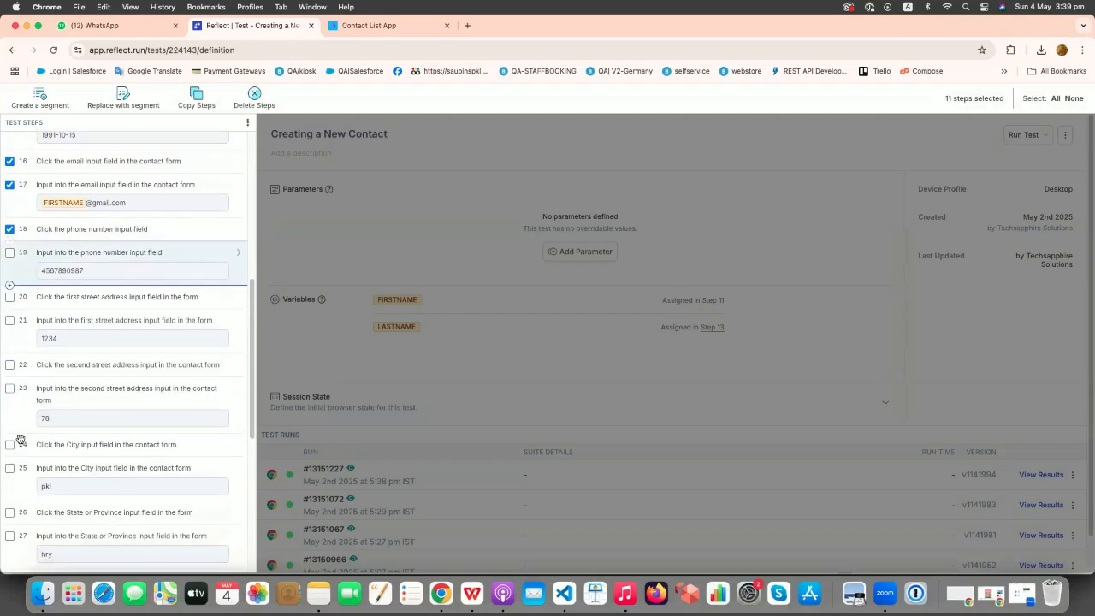
click(10, 252)
click(9, 297)
click(10, 320)
click(9, 365)
click(9, 388)
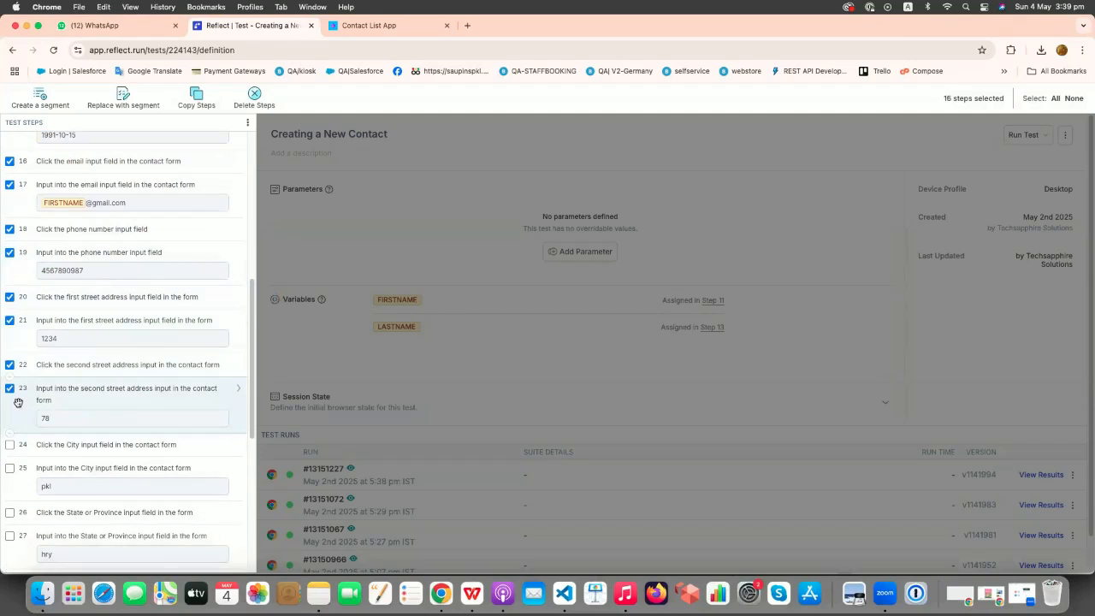
scroll(18, 403, down, 4)
click(10, 270)
click(10, 337)
click(10, 293)
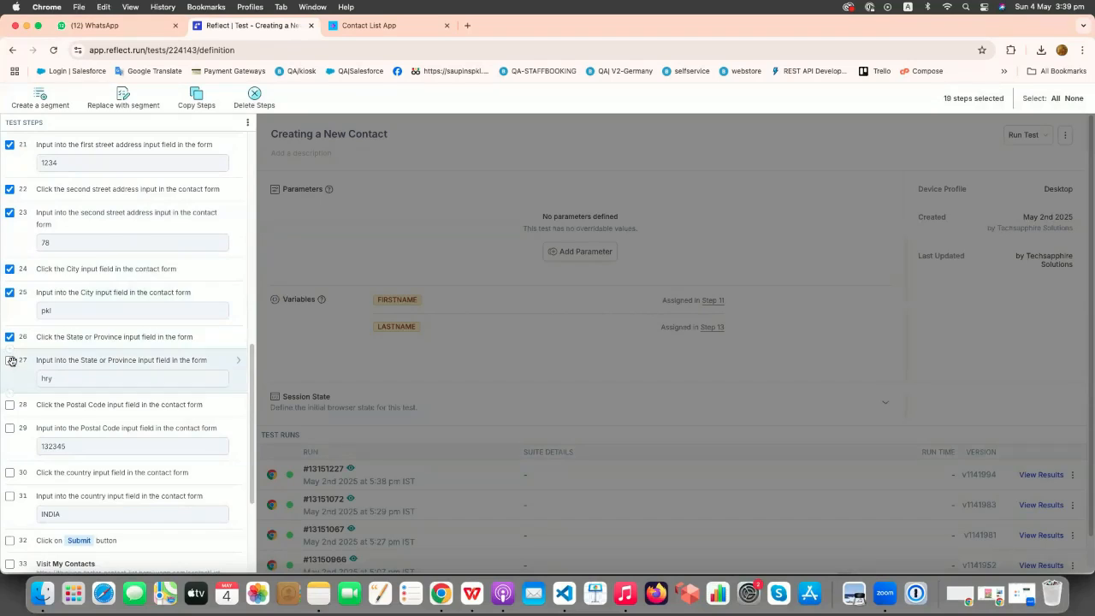
click(9, 360)
click(9, 405)
click(9, 428)
click(9, 472)
click(10, 496)
click(10, 541)
click(10, 564)
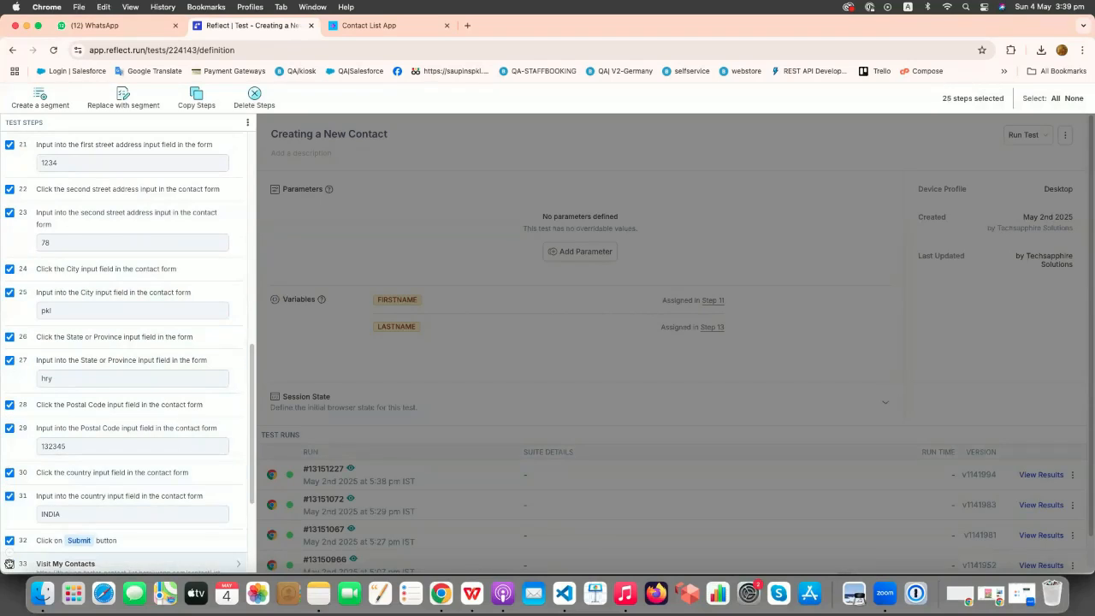
scroll(9, 556, down, 4)
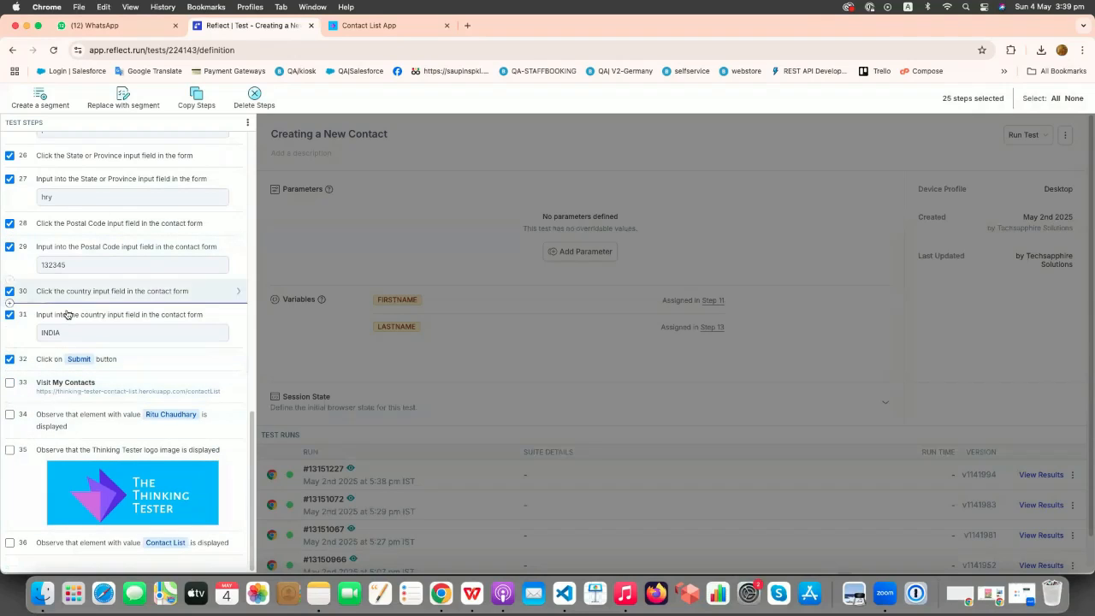
Make the selected steps a segment named 'creating a contact' and save the test.
click(40, 96)
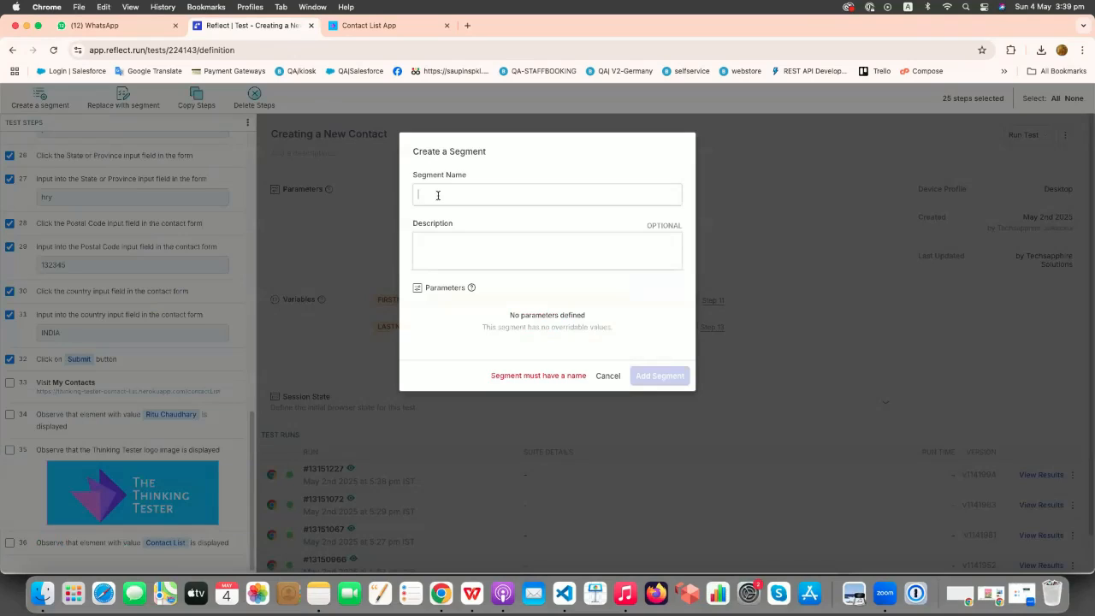
text(creat)
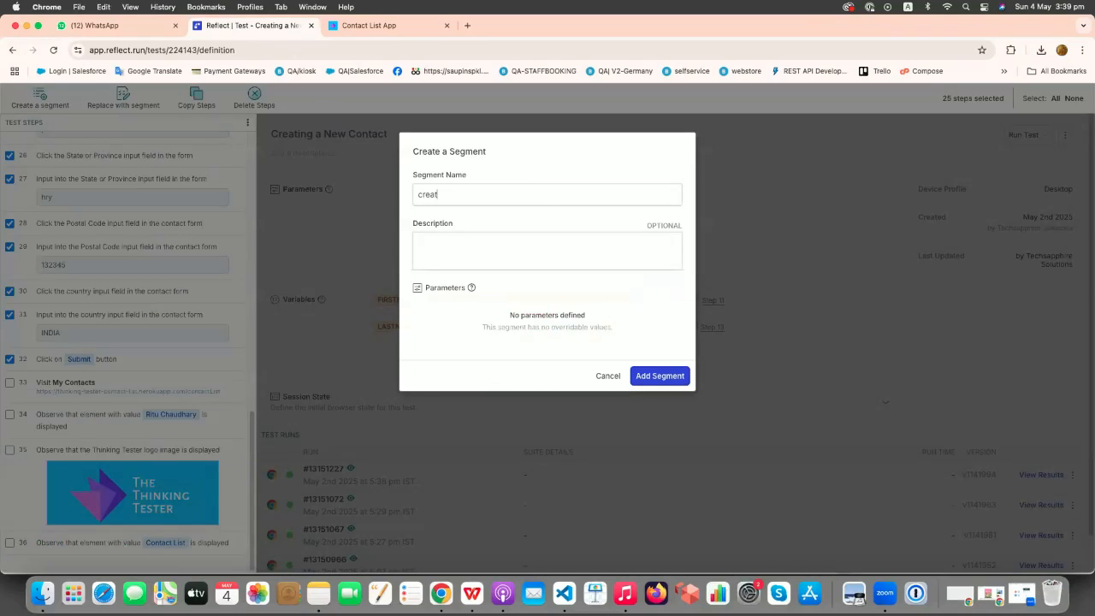
text(ing a contact)
key(Left)
key(Left)
key(Left)
key(Left)
key(Left)
key(Left)
key(Left)
click(657, 377)
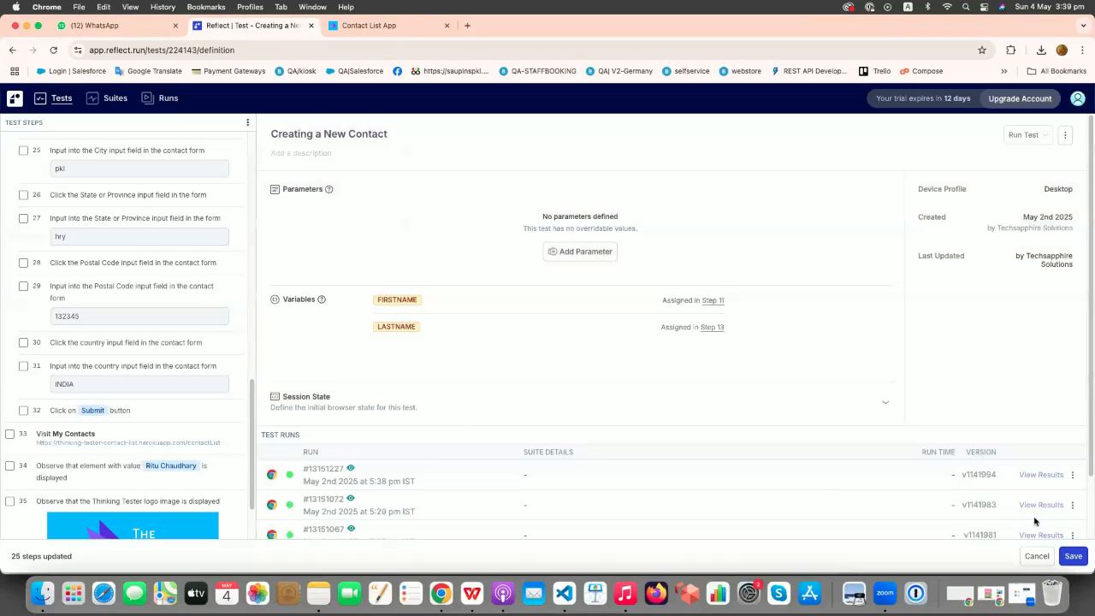
click(1075, 557)
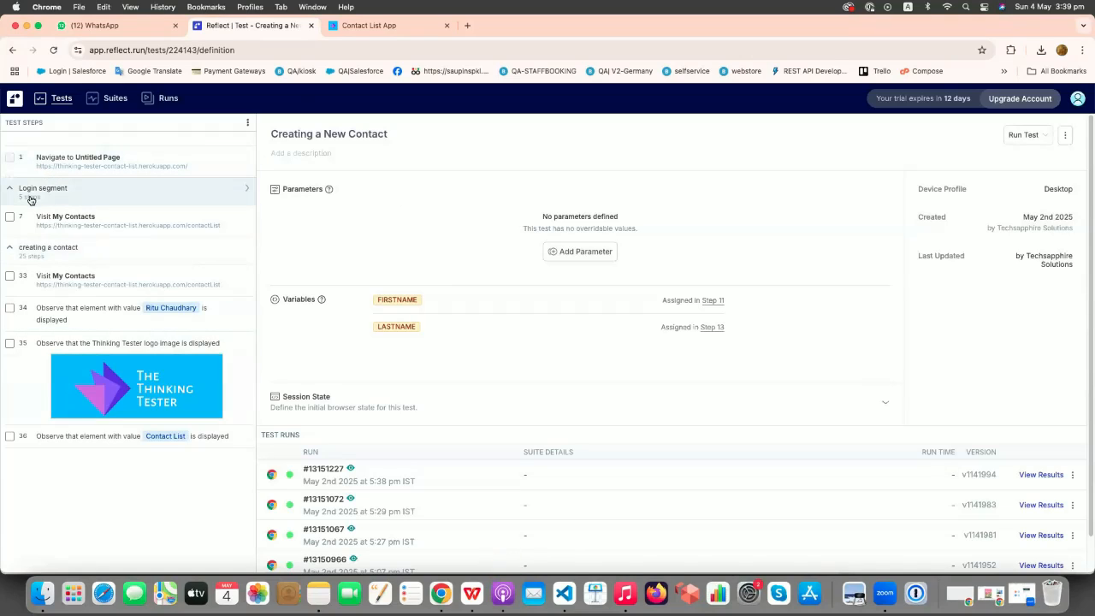
Expand and collapse both new segments and view step 33, Visit My Contacts.
click(128, 192)
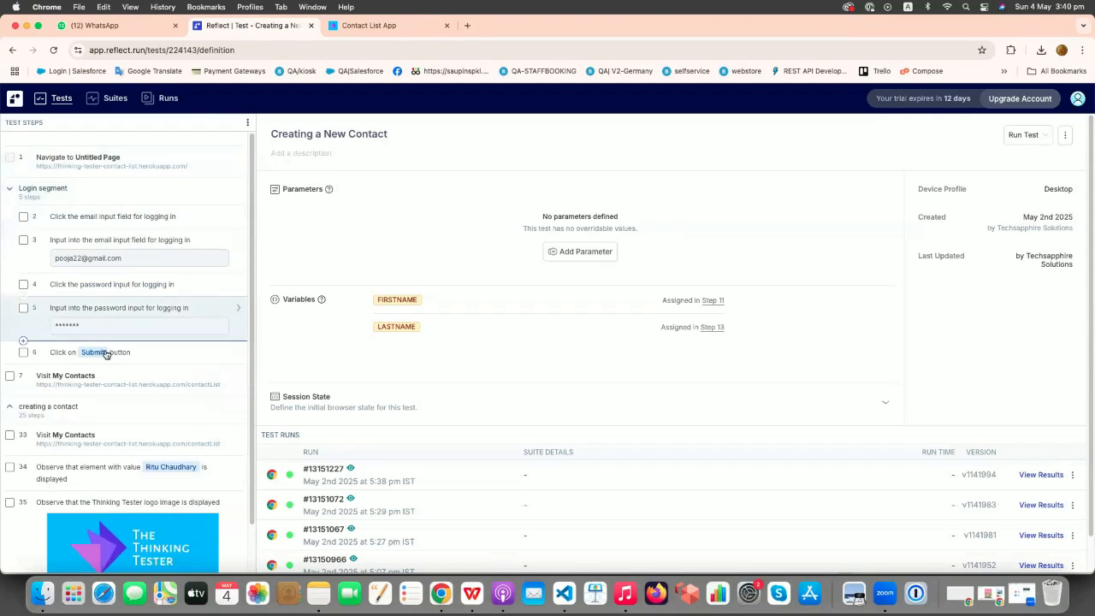
click(118, 192)
click(98, 276)
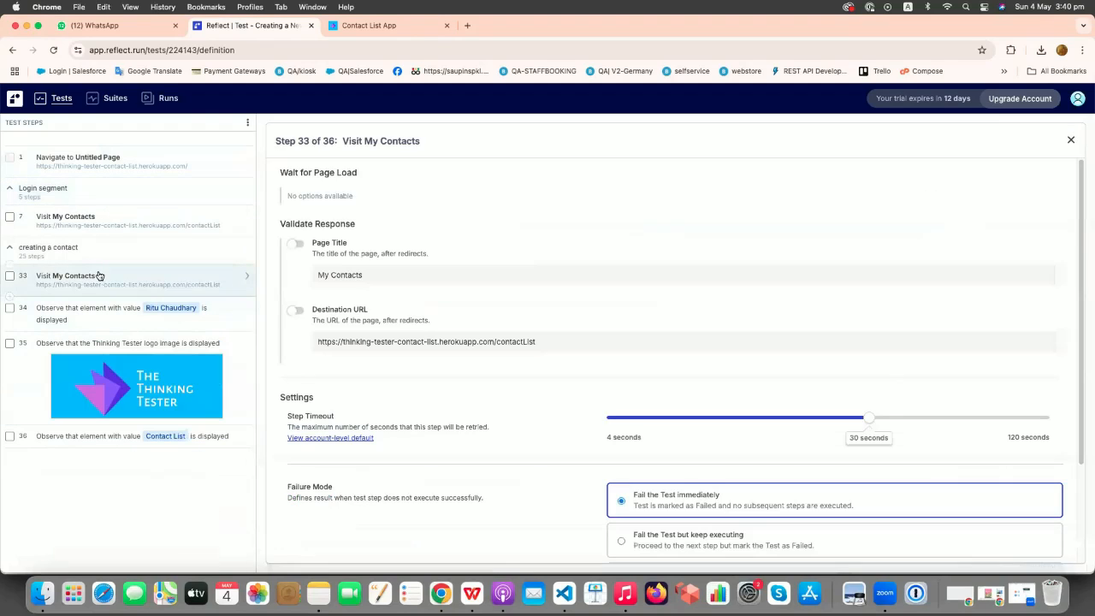
click(104, 253)
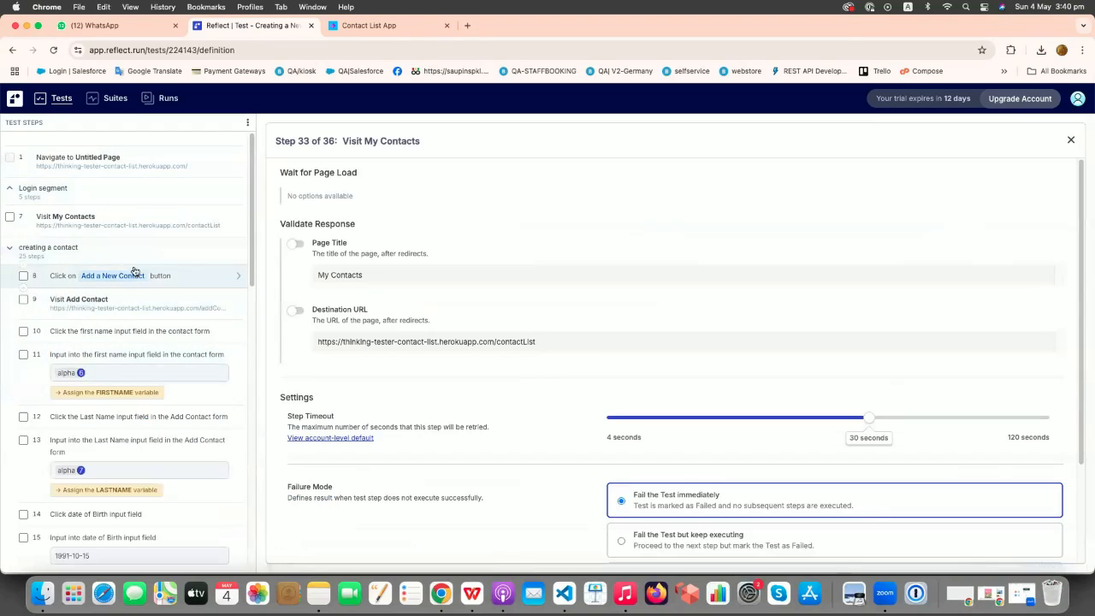
click(10, 252)
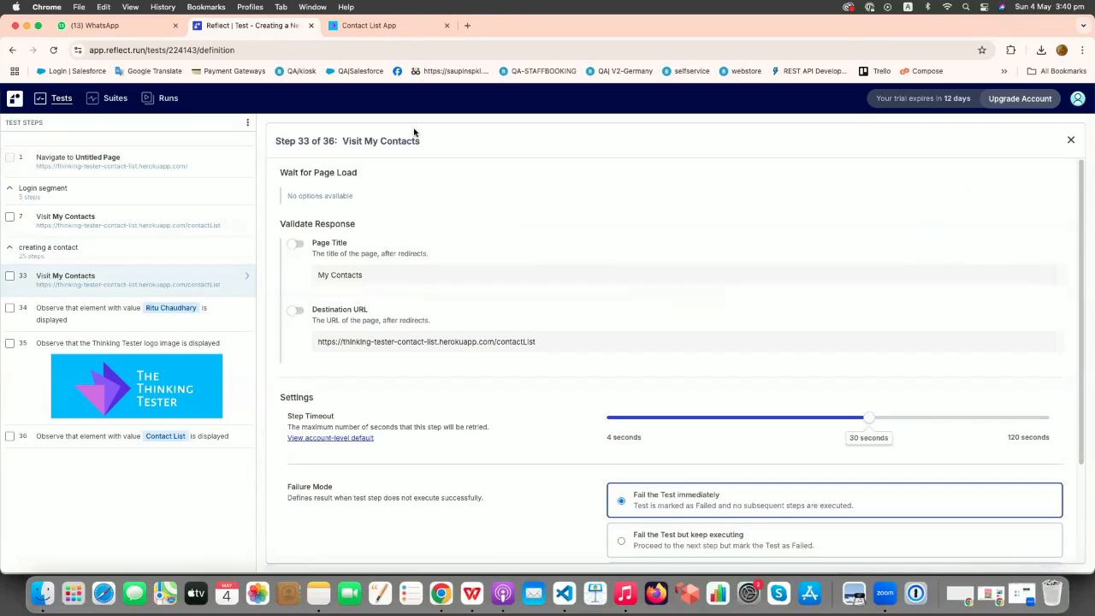
click(63, 99)
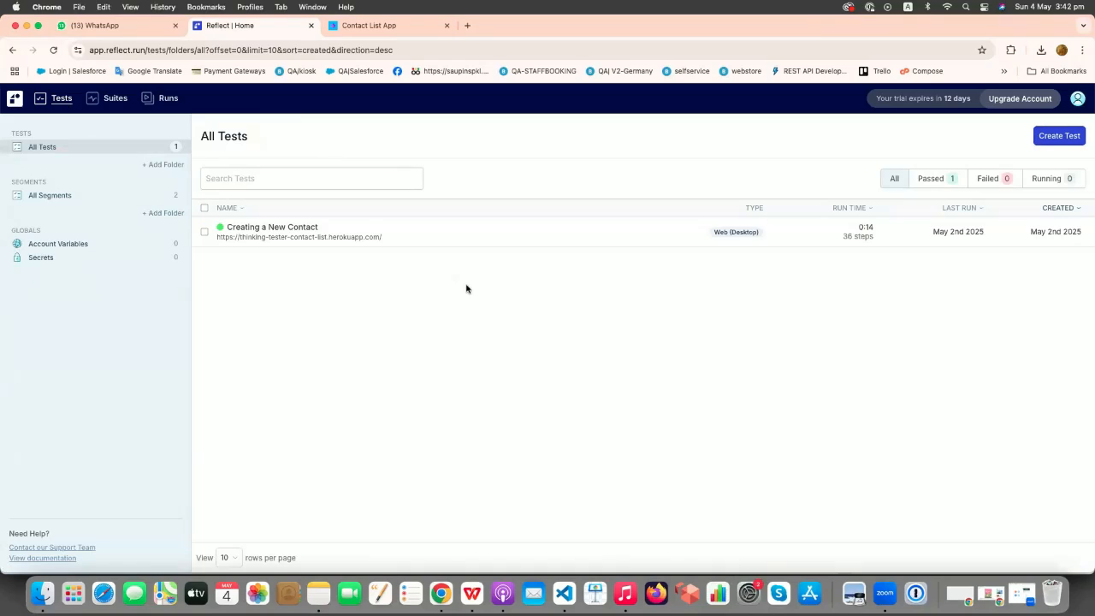
Check the saved segments list, then return to All Tests and start a new test.
click(65, 199)
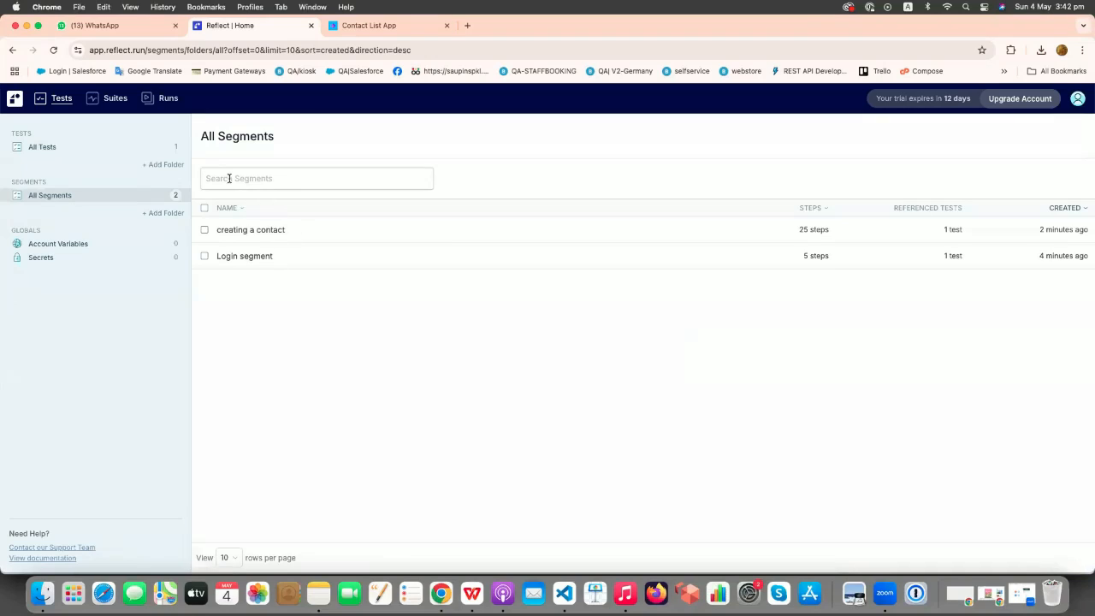
click(106, 152)
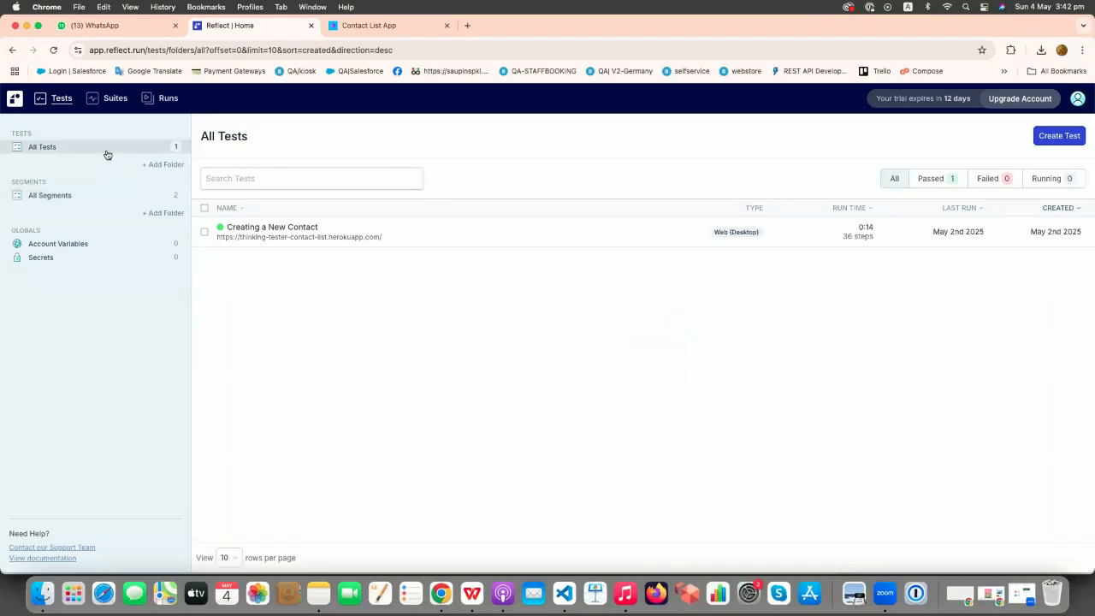
click(1061, 136)
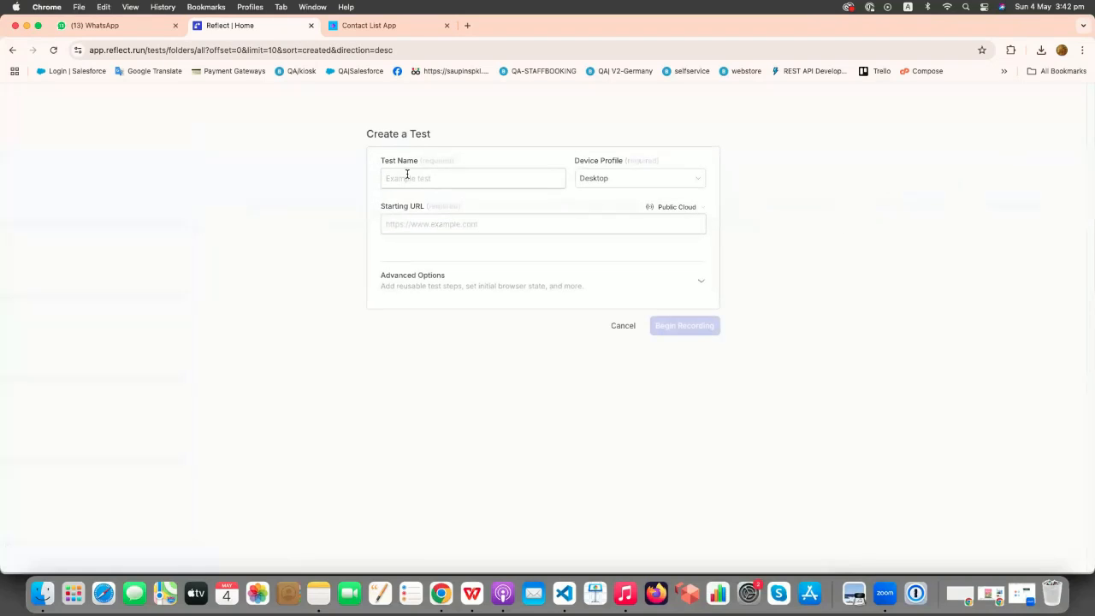
Name the test 'Deleting a contact', paste the contact-list site as Starting URL, and begin recording.
text(Deleting a contact)
text(https://thinking-tester-contact-list.herokuapp.com/)
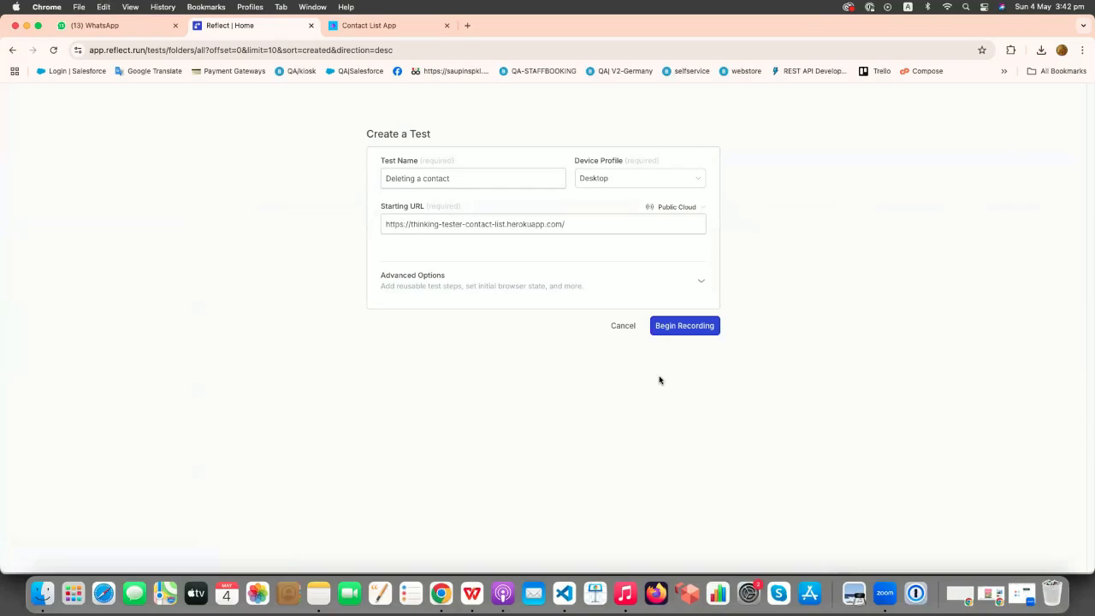
click(688, 326)
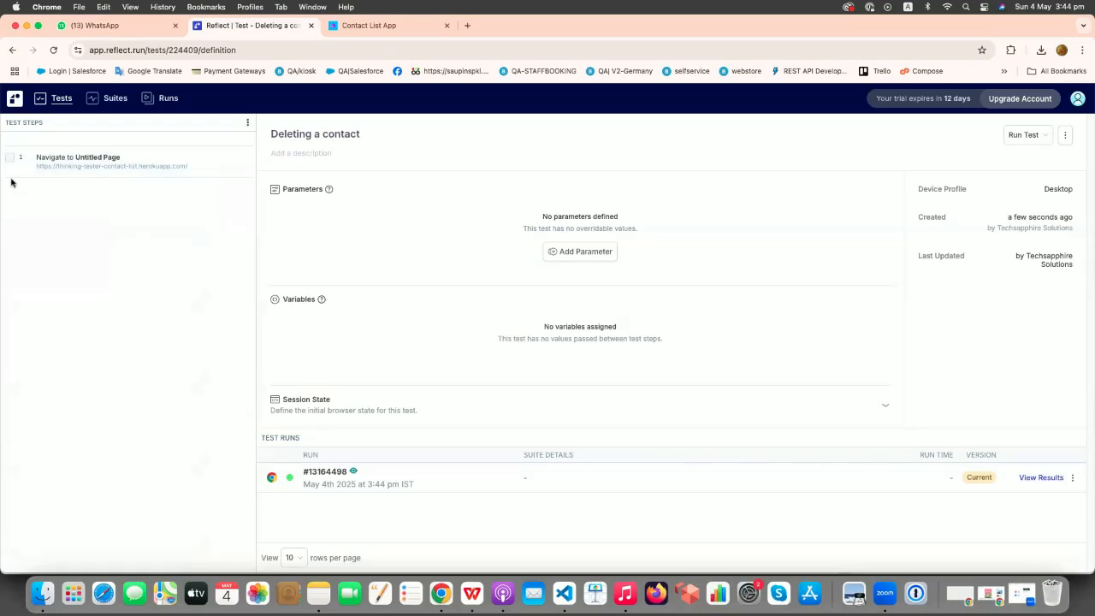
Insert the Login segment, then the 'creating a contact' segment, after step 1, and save.
click(10, 177)
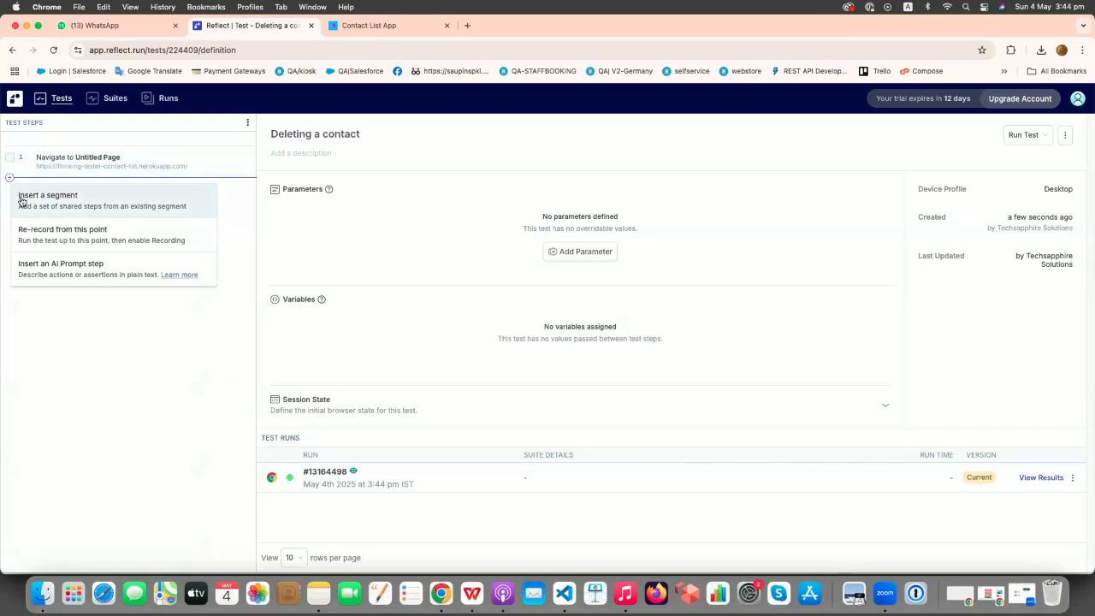
mouse_move(66, 201)
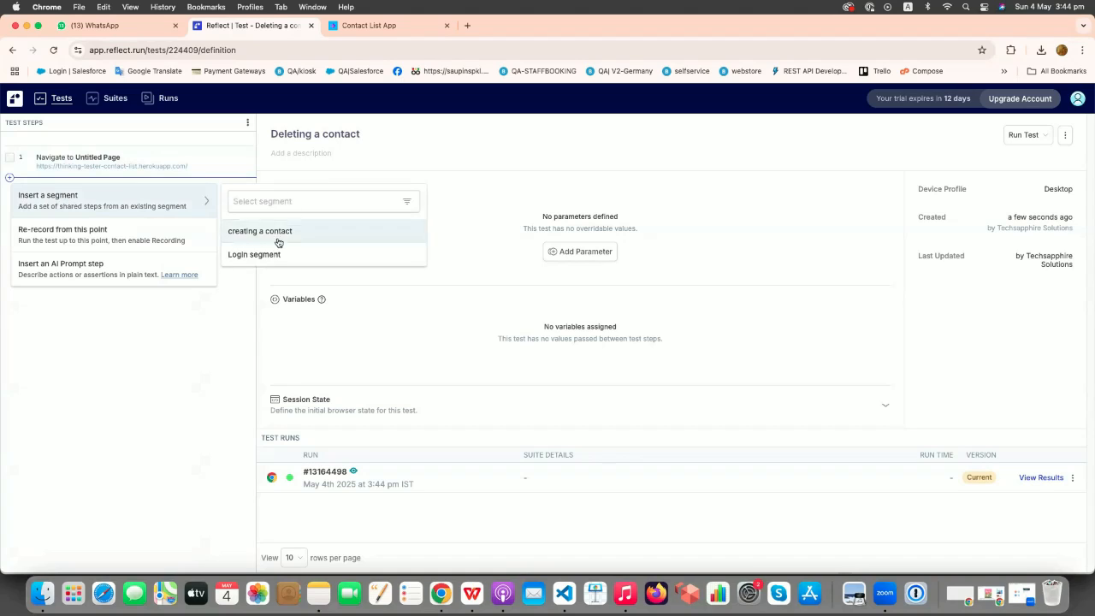
click(257, 254)
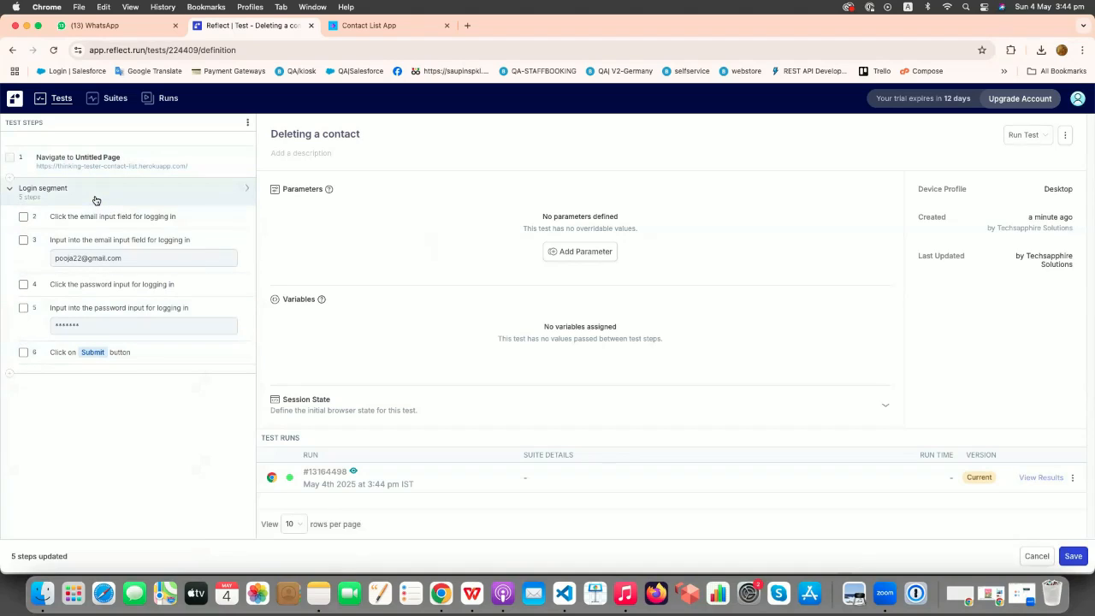
click(10, 373)
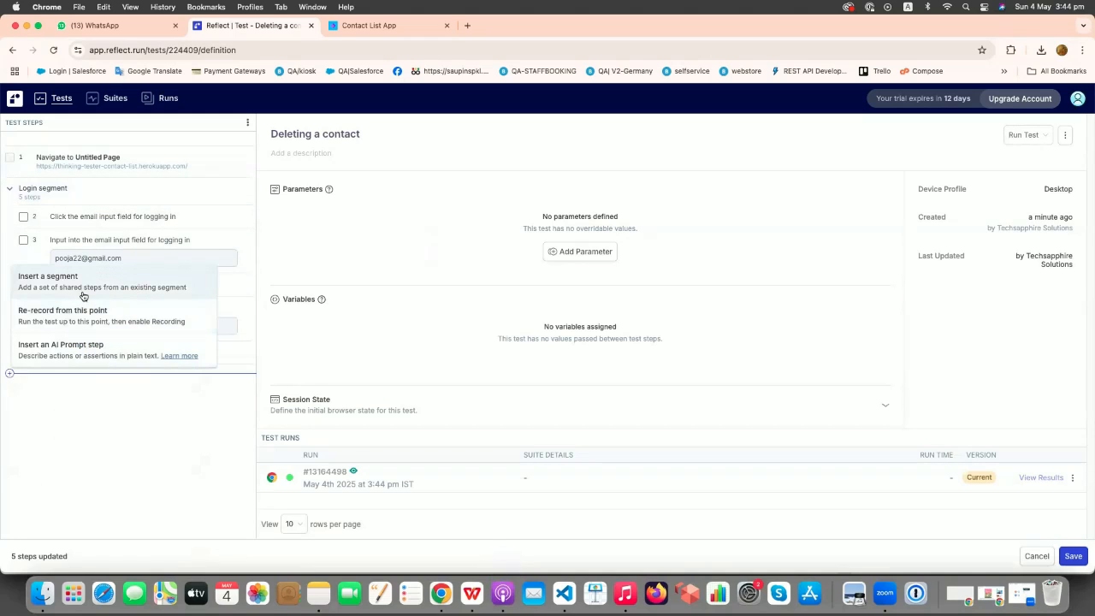
mouse_move(84, 292)
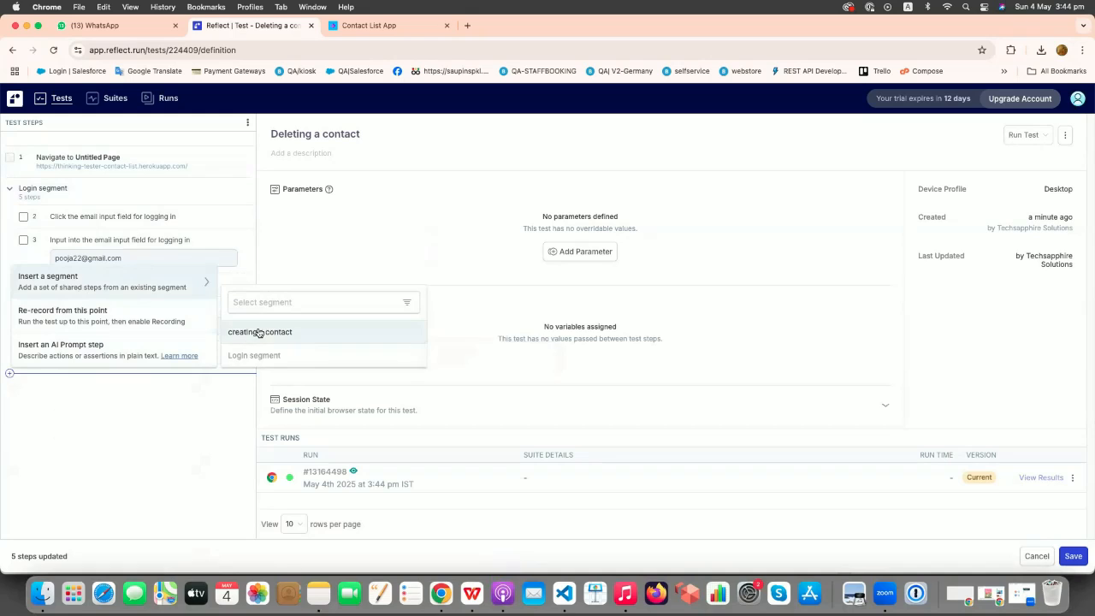
click(259, 333)
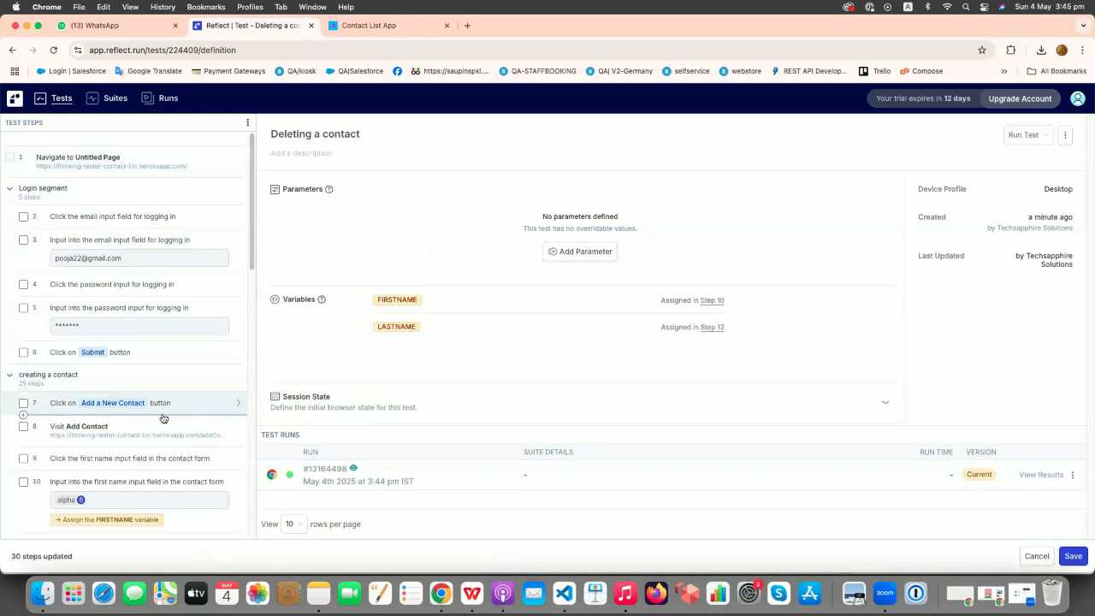
scroll(128, 410, down, 10)
scroll(163, 417, down, 5)
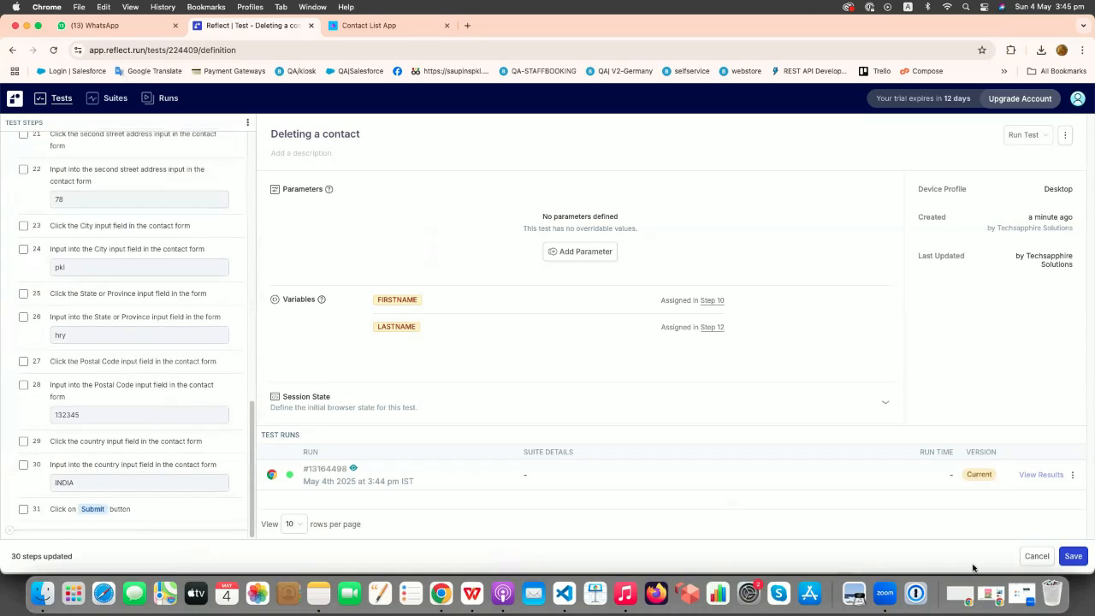
click(1074, 556)
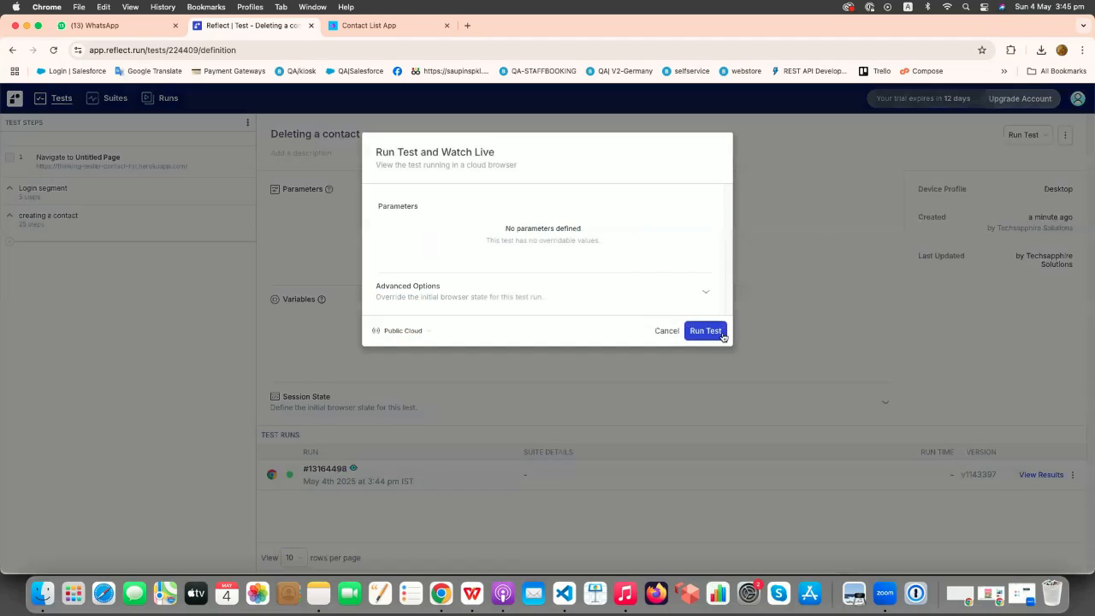
Run the 'Deleting a contact' test and open the results of run #13164500.
click(715, 332)
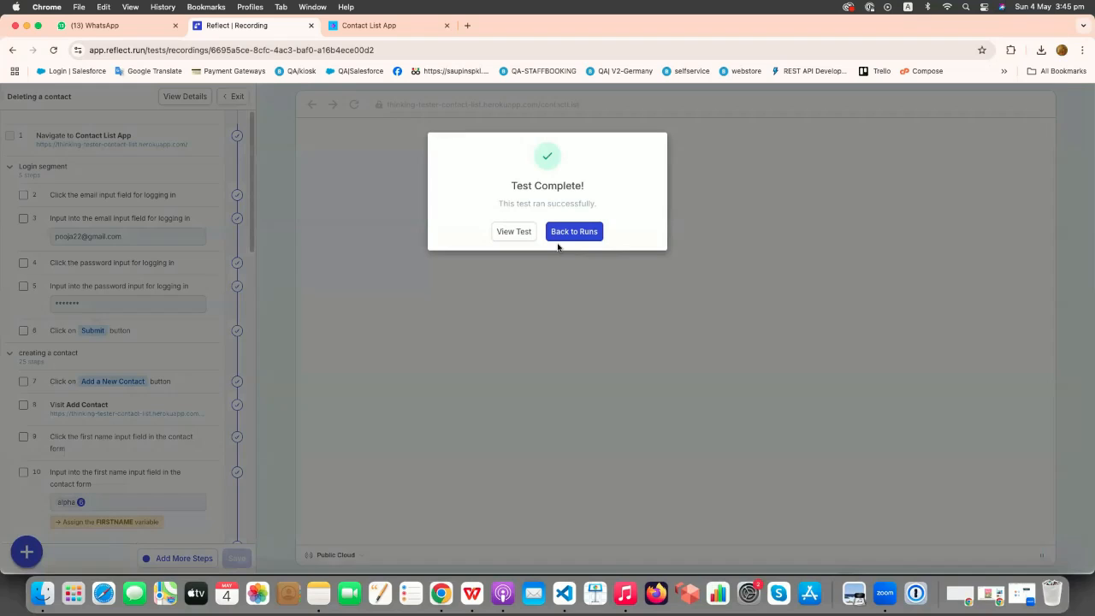
click(516, 234)
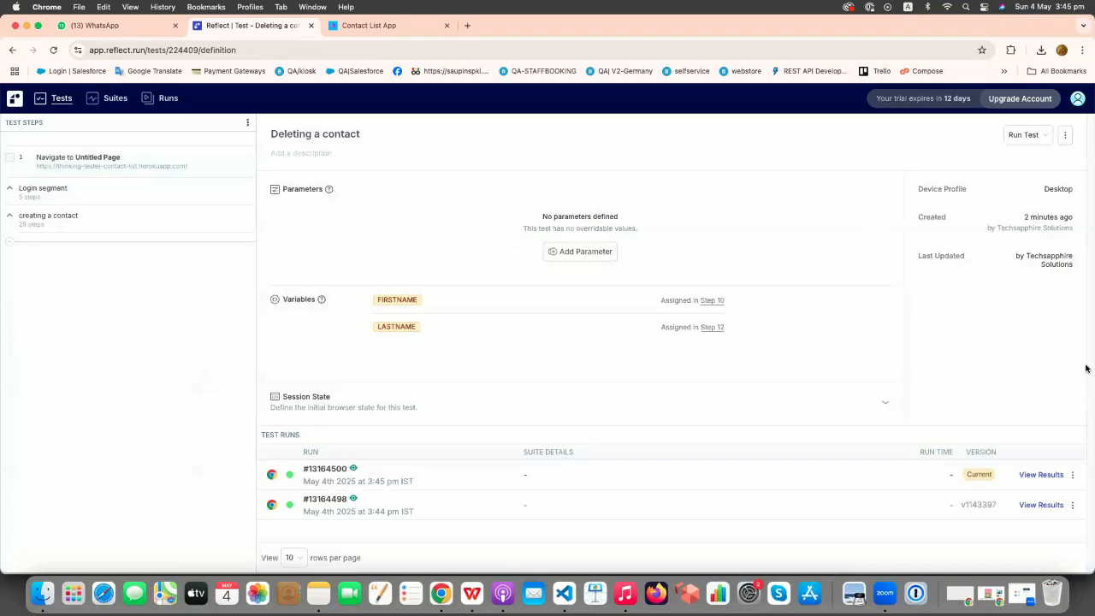
click(1046, 475)
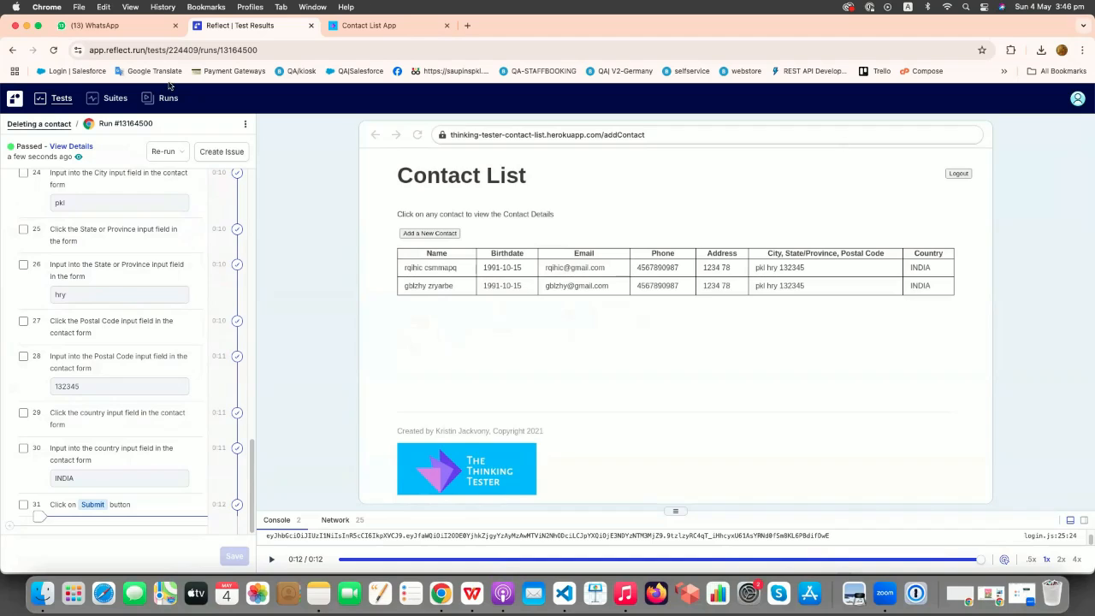
Leave the passed run's results and return to the Tests page.
click(57, 101)
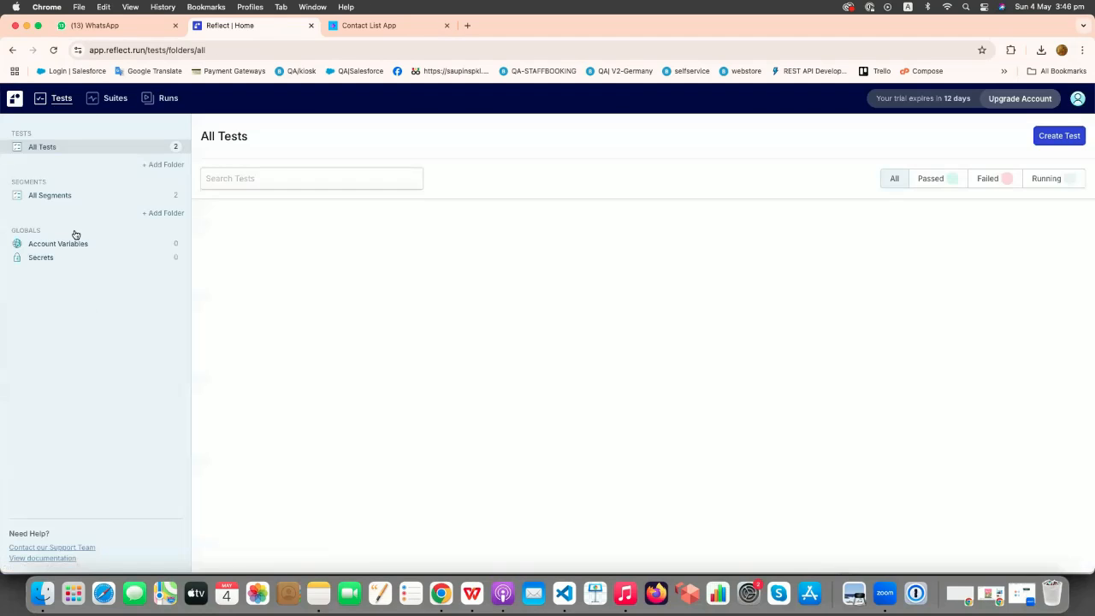
Open the Login segment and change the email in step 2's Input Text.
click(83, 196)
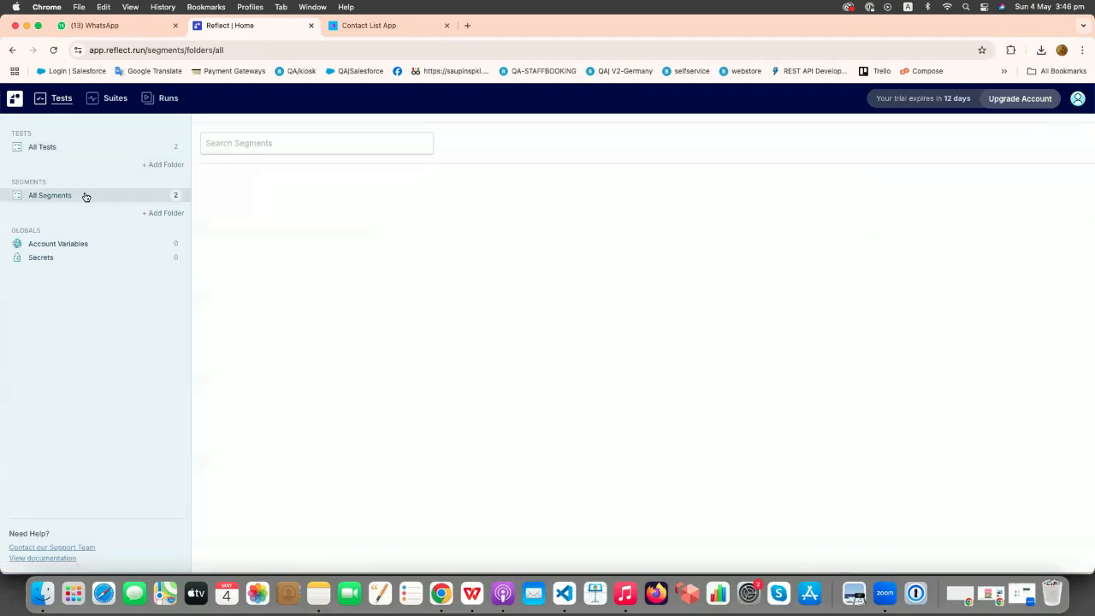
click(233, 259)
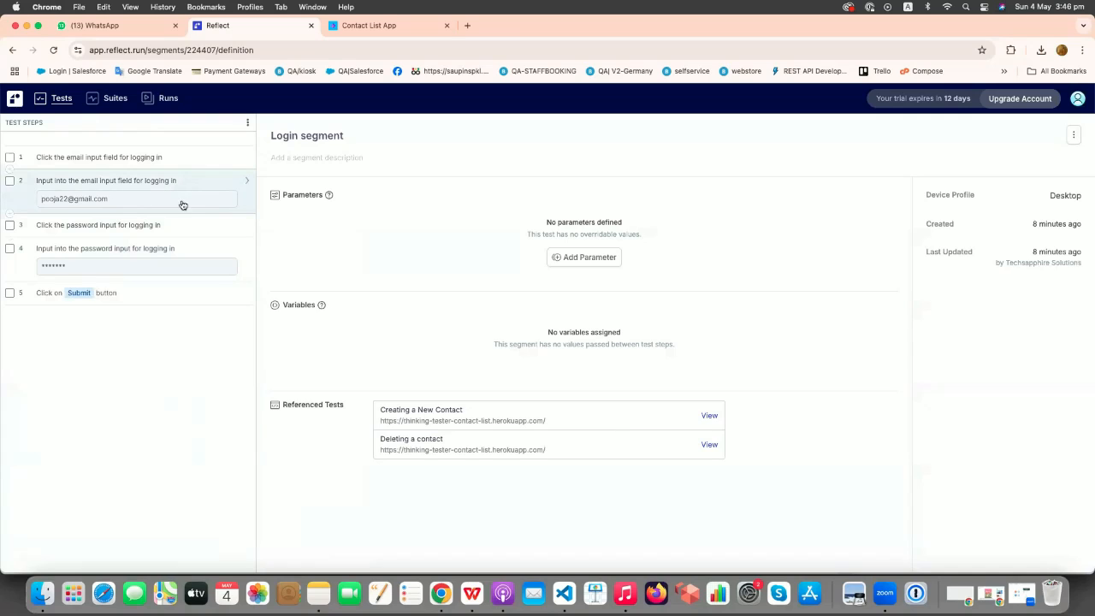
click(248, 183)
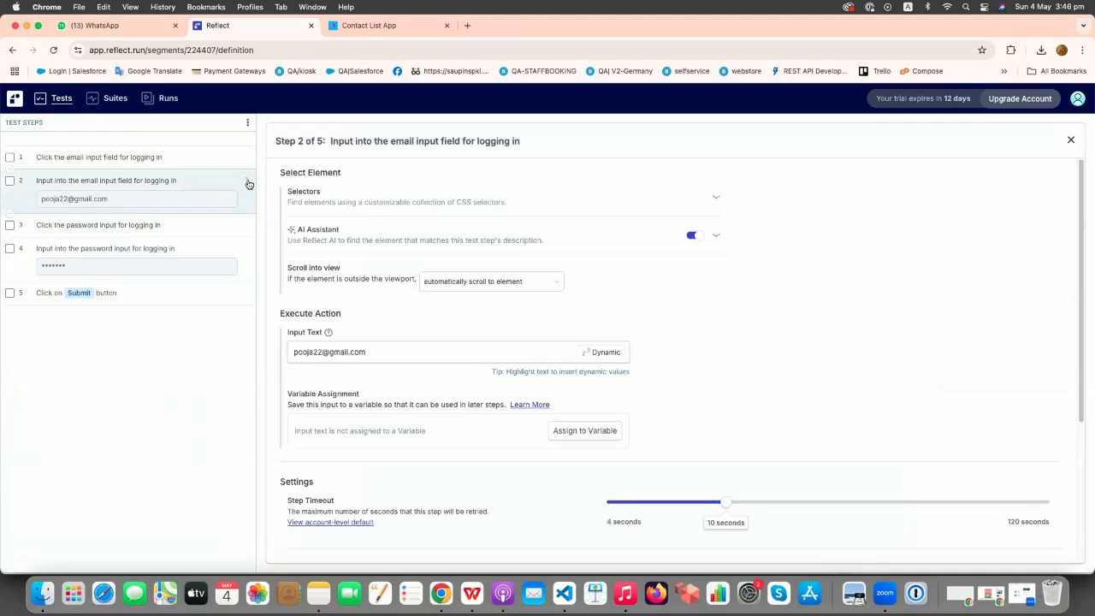
drag(321, 352, 277, 342)
text(ritu)
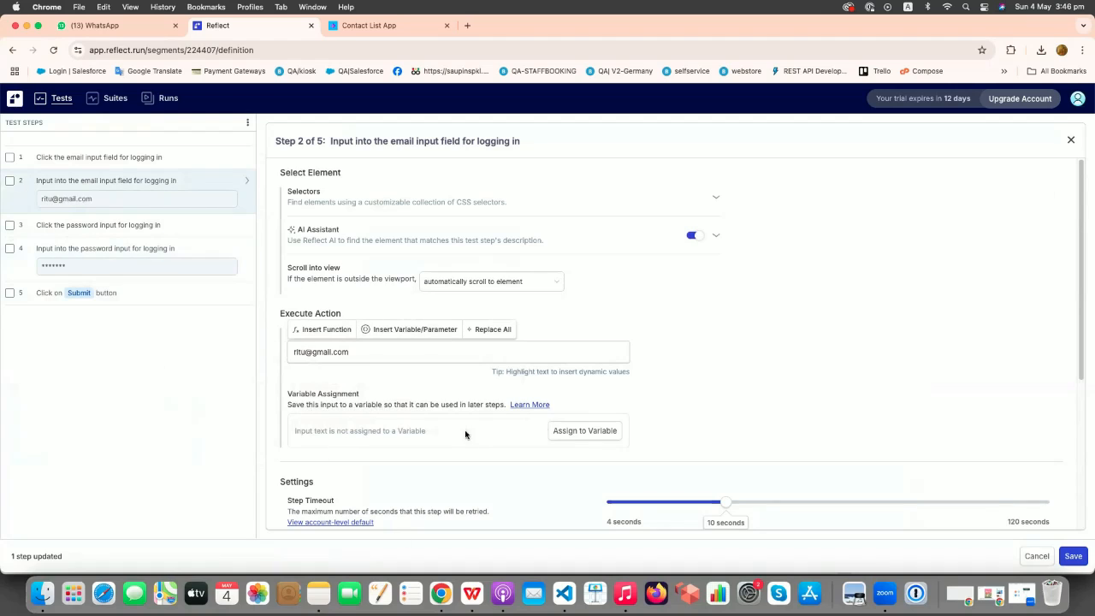
Change the stored password in step 4's Input Text and save the segment.
click(181, 253)
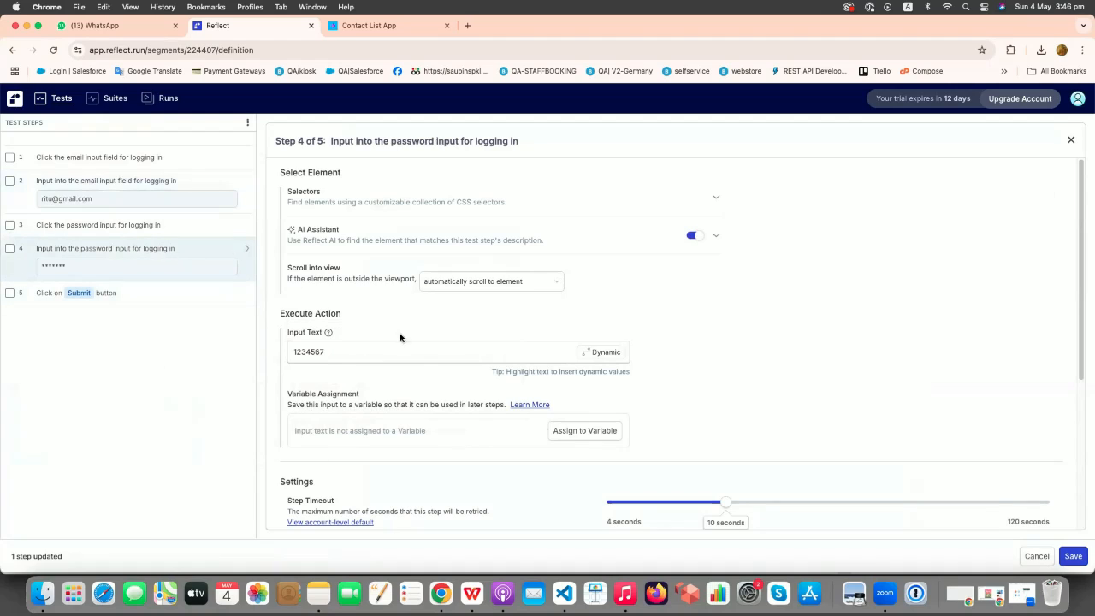
click(341, 353)
text(8)
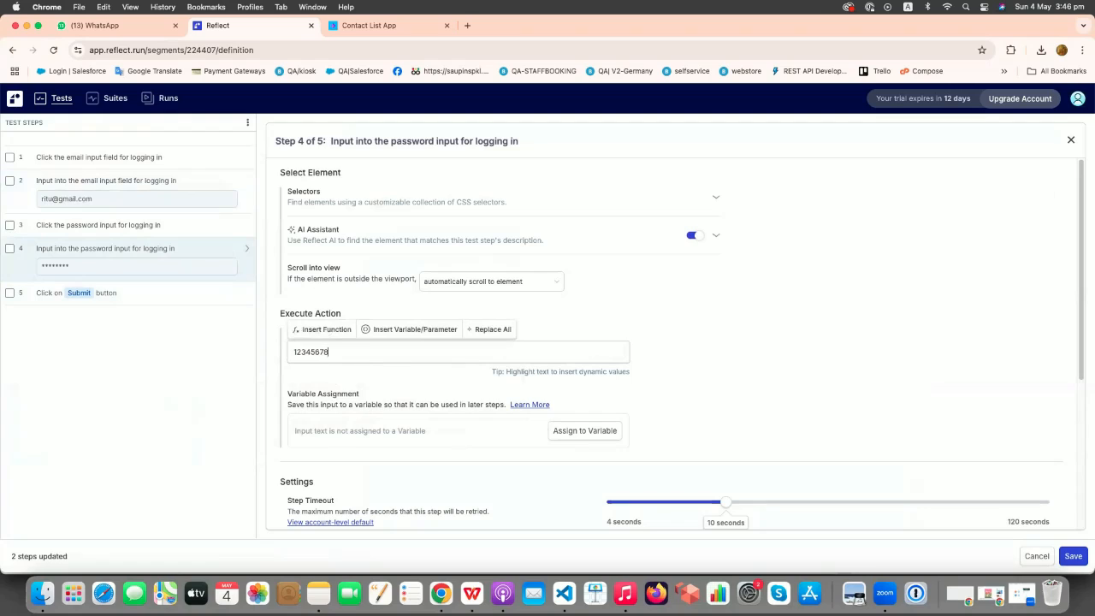
click(1073, 557)
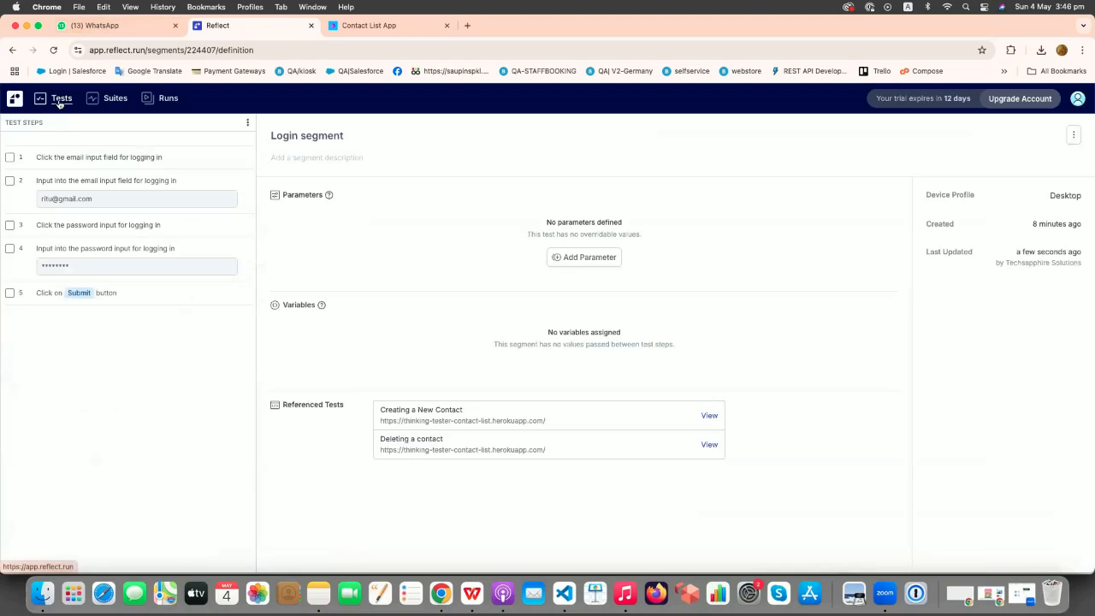
click(60, 100)
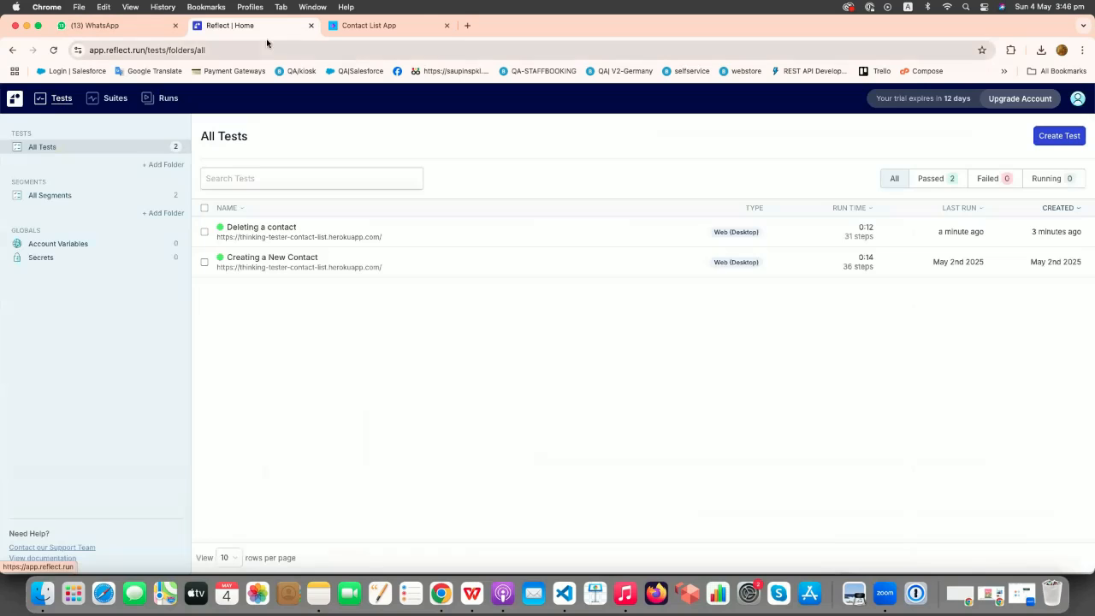
Rerun 'Deleting a contact' live with the edited login and view the passing run #13164501.
click(443, 237)
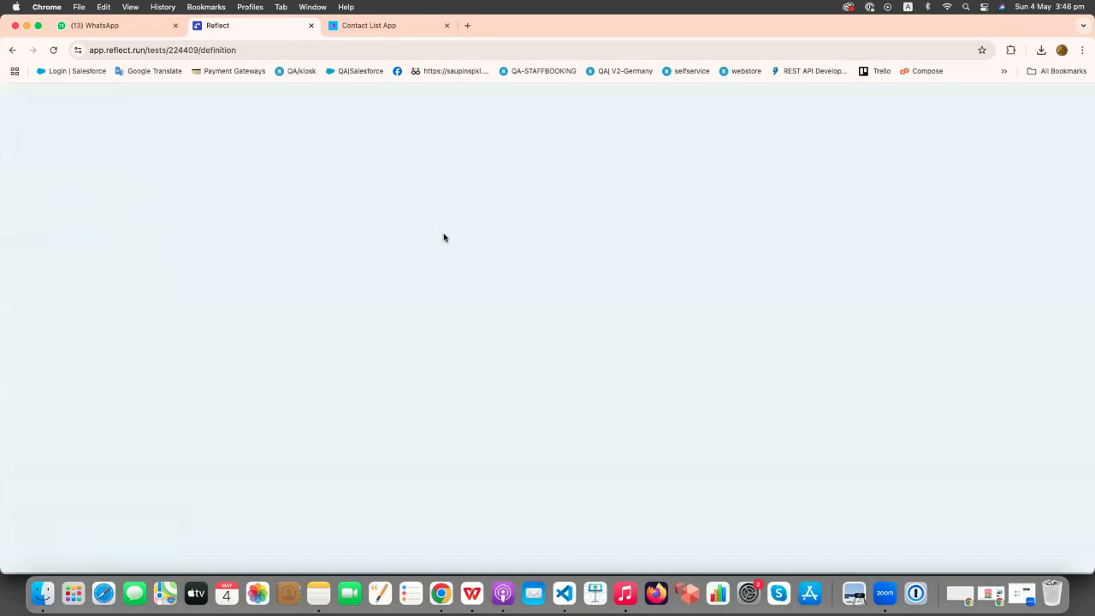
click(1025, 137)
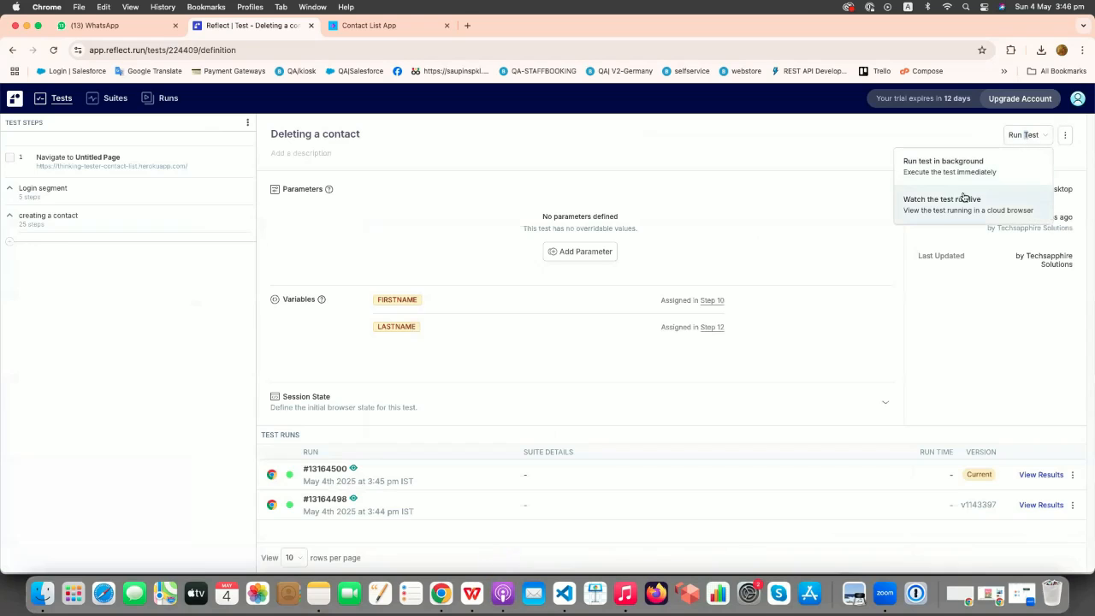
click(957, 208)
click(706, 332)
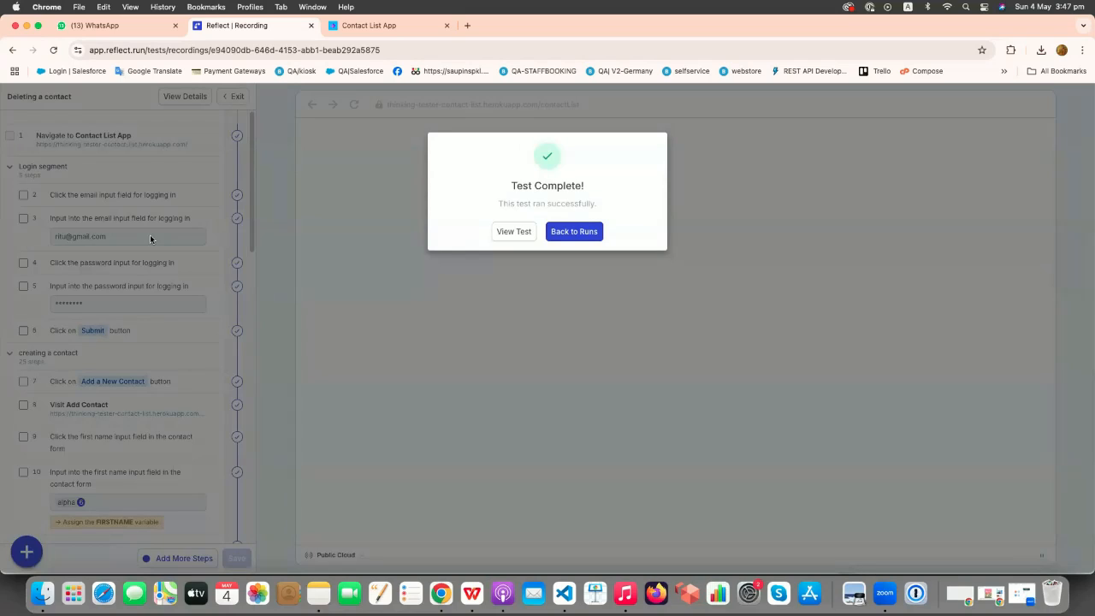
click(511, 233)
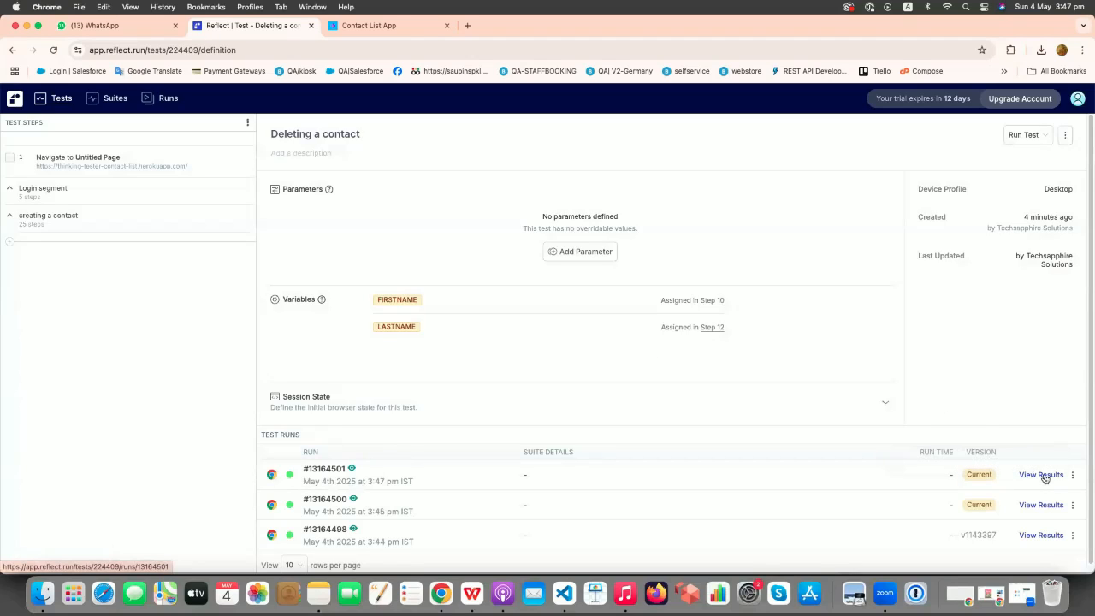
Review run #13164501's contact-list results, then switch to the 'Thanks for Watching!' slide in WPS Office.
click(1041, 475)
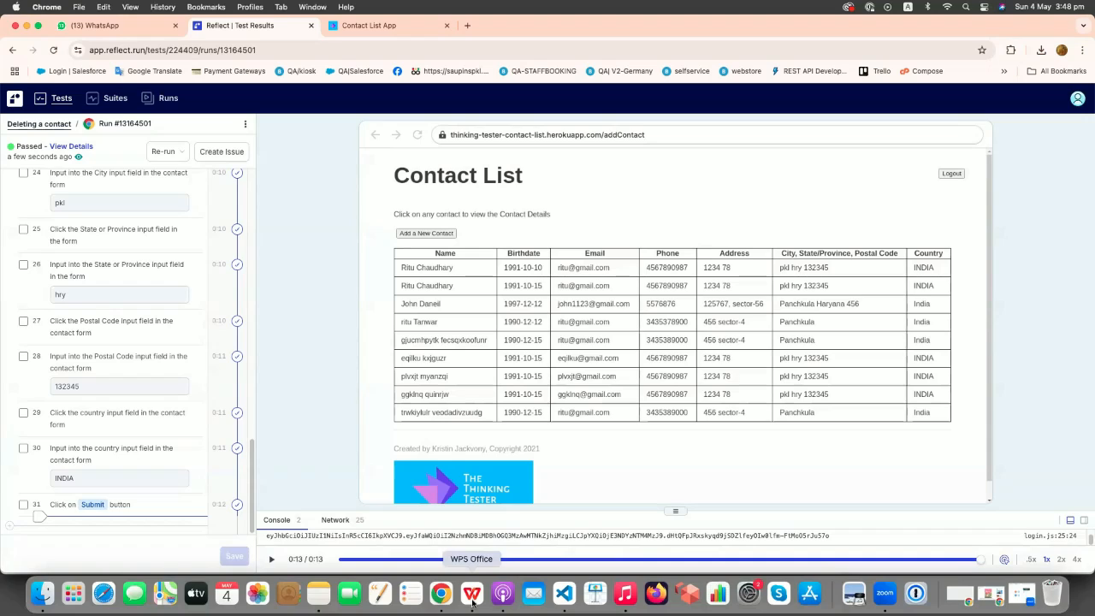
click(61, 99)
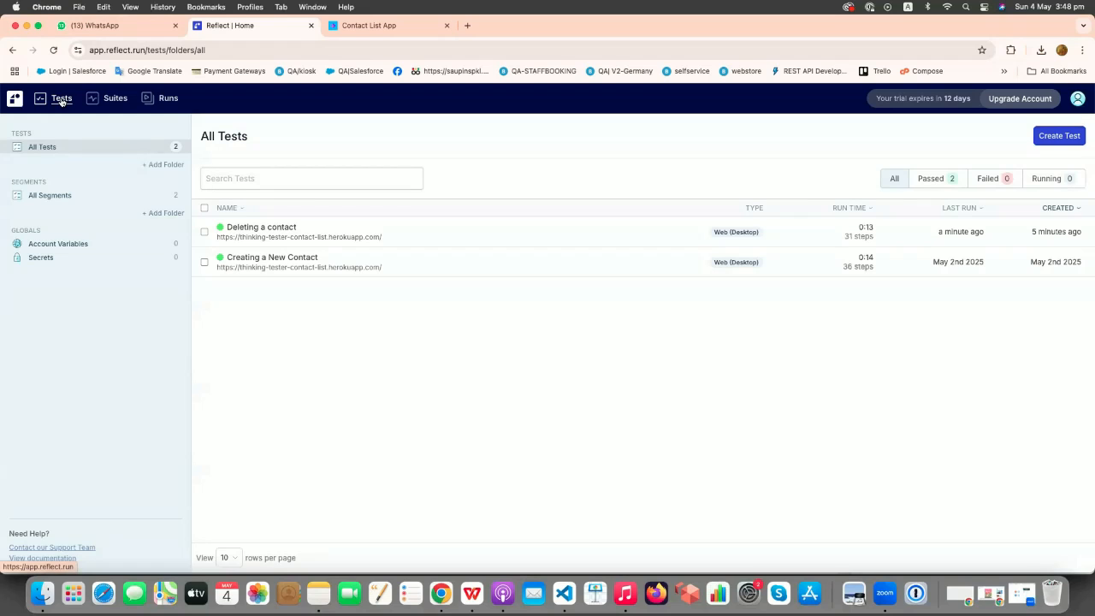
click(471, 593)
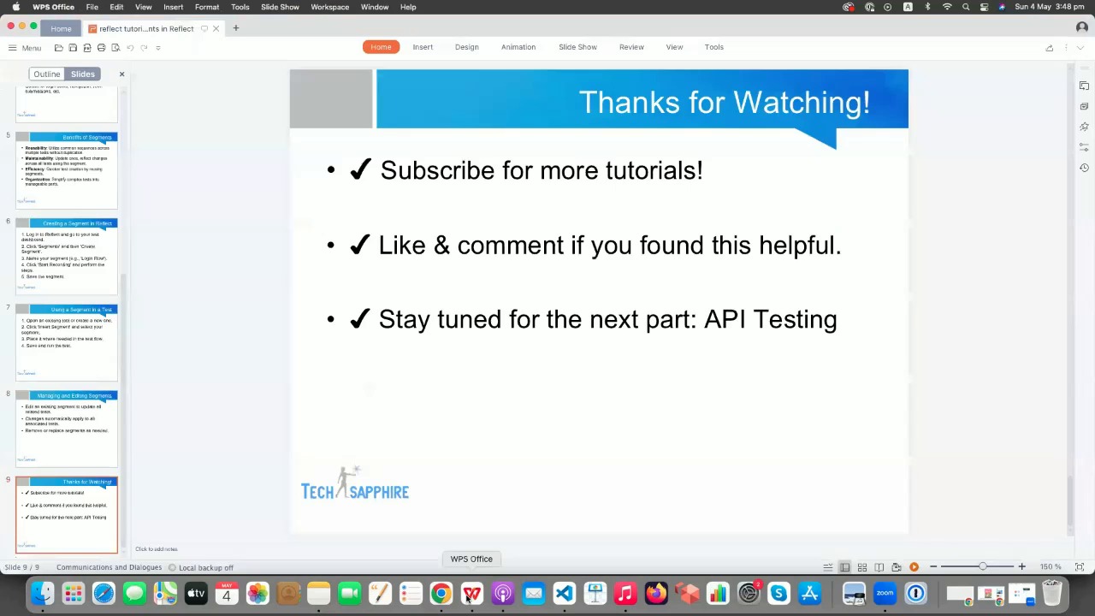